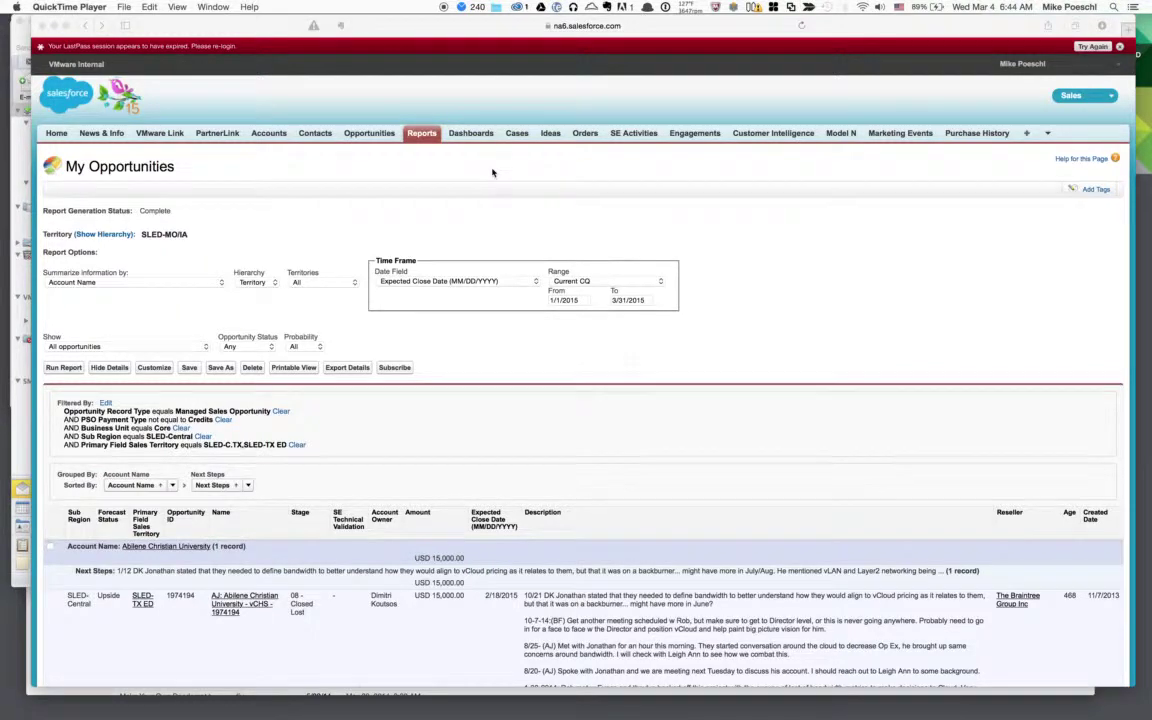
# Switch to Outlook and show the calendar's work week of February 23 to 27, 2015
pyautogui.press('super+Tab')
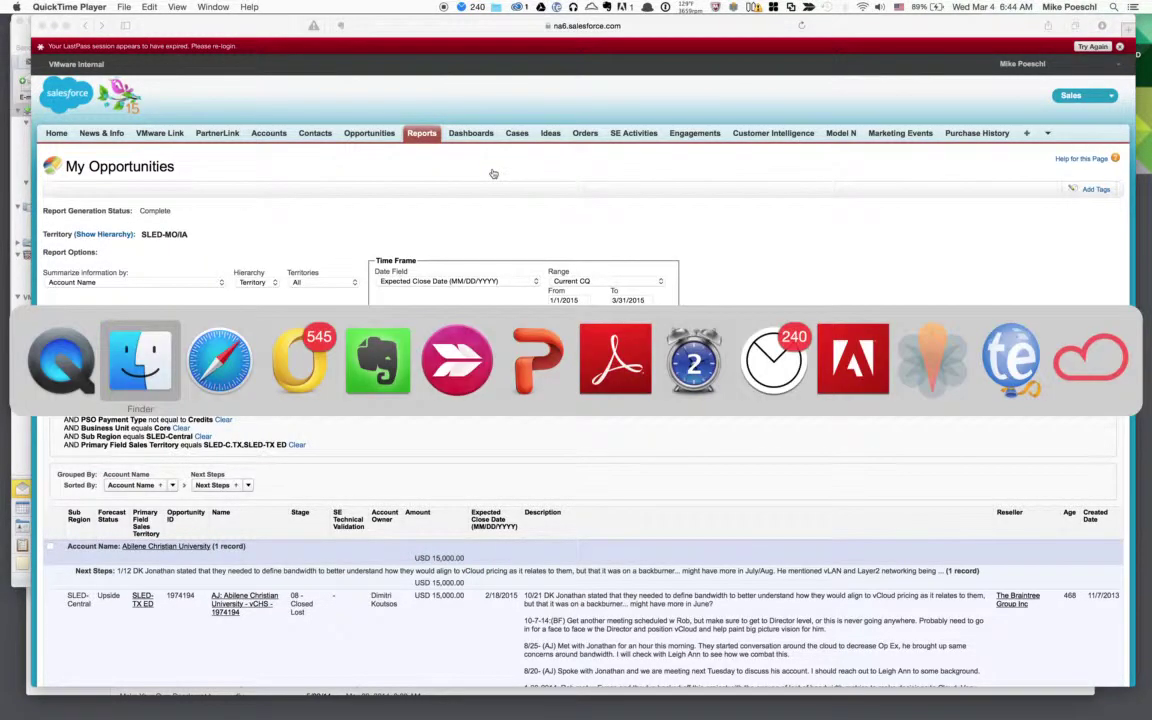
pyautogui.press('super+Tab')
pyautogui.press('super+Tab')
pyautogui.press('super+2')
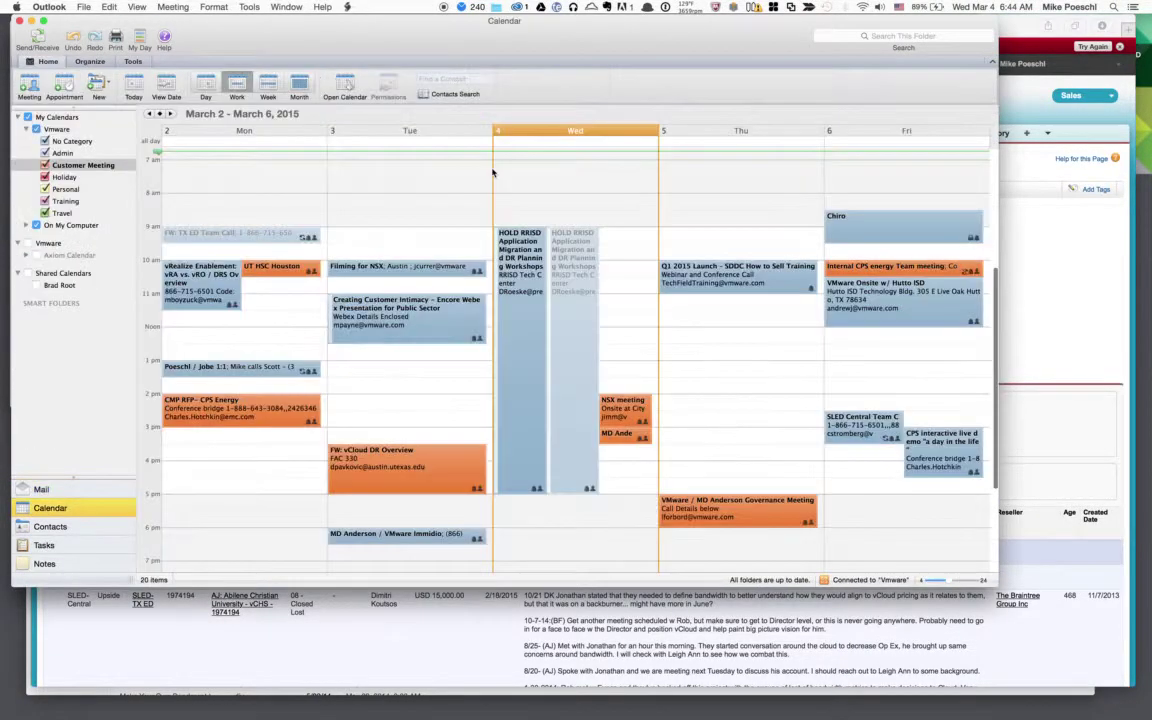
pyautogui.click(149, 114)
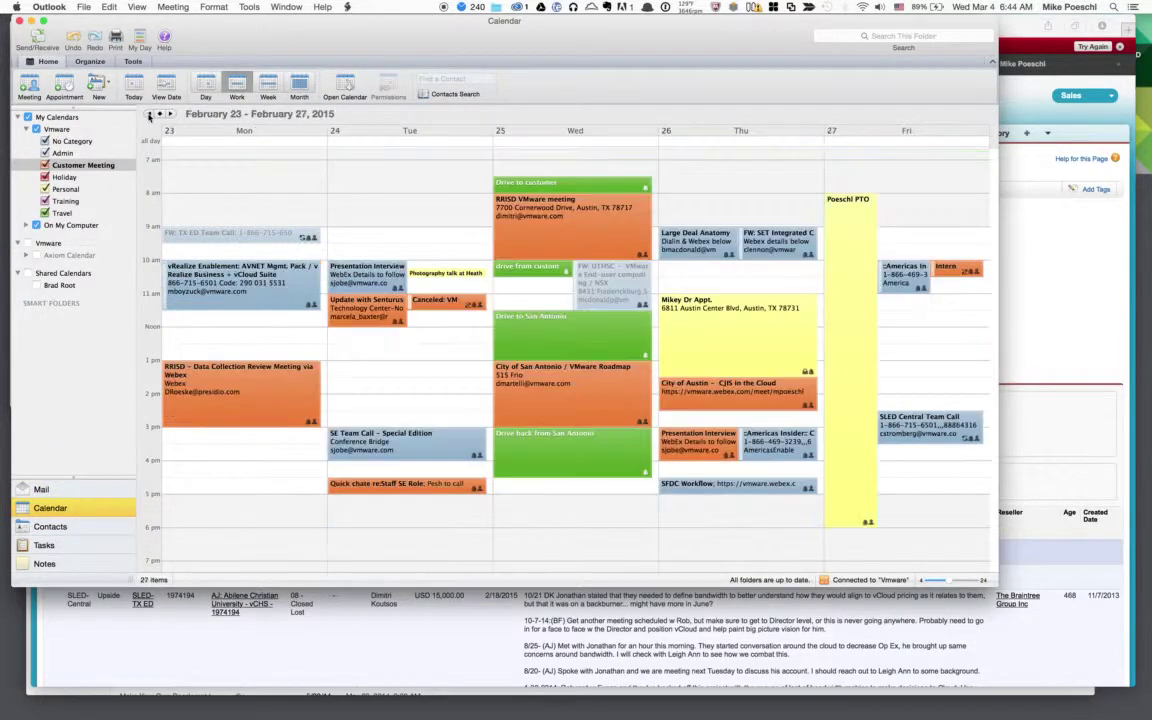
# Switch to Evernote and review the City of San Antonio meeting note
pyautogui.press('super+Tab')
pyautogui.press('super+Tab')
pyautogui.press('super+Tab')
pyautogui.press('super+Tab')
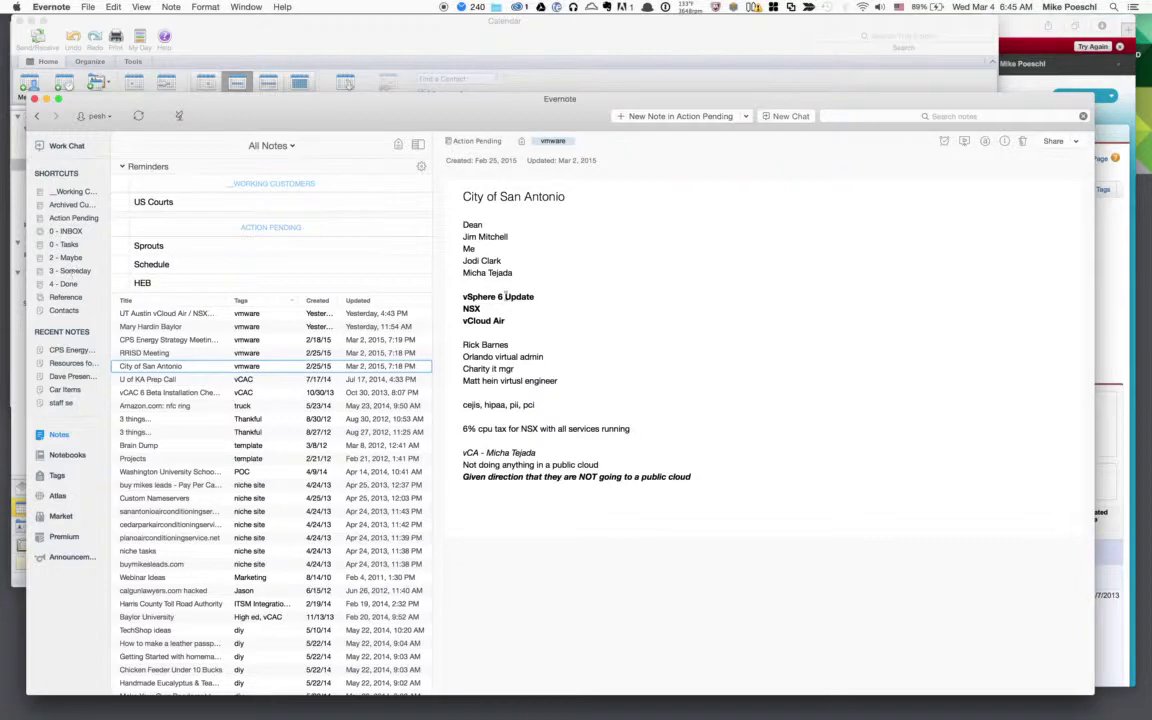
pyautogui.click(594, 325)
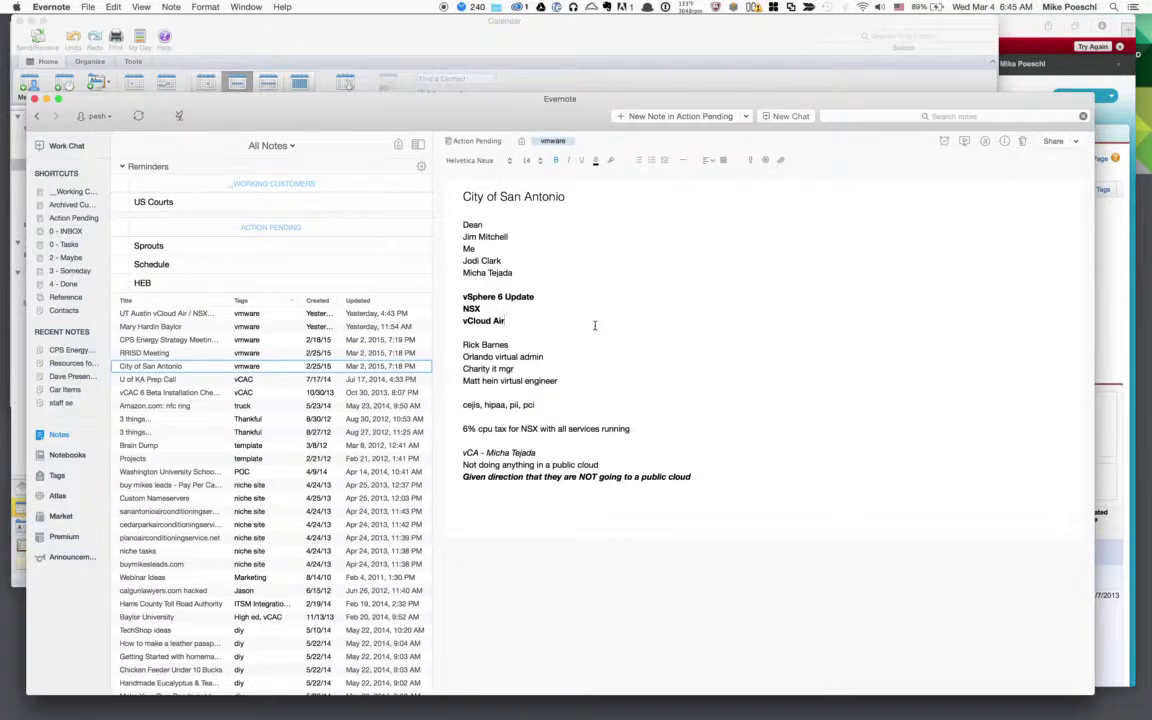
# Return to the My Opportunities report in Safari and examine its Primary Field Sales Territory filter values
pyautogui.press('super+Tab')
pyautogui.press('super+Tab')
pyautogui.press('super+Tab')
pyautogui.press('super+Tab')
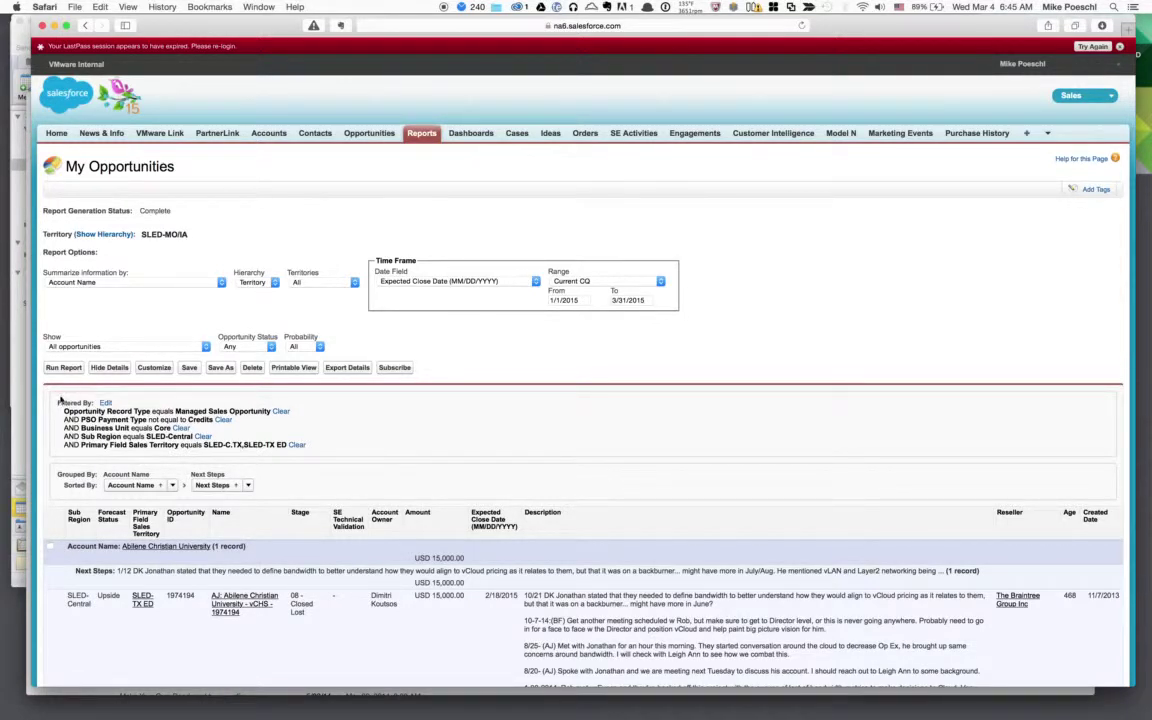
pyautogui.tripleClick(167, 449)
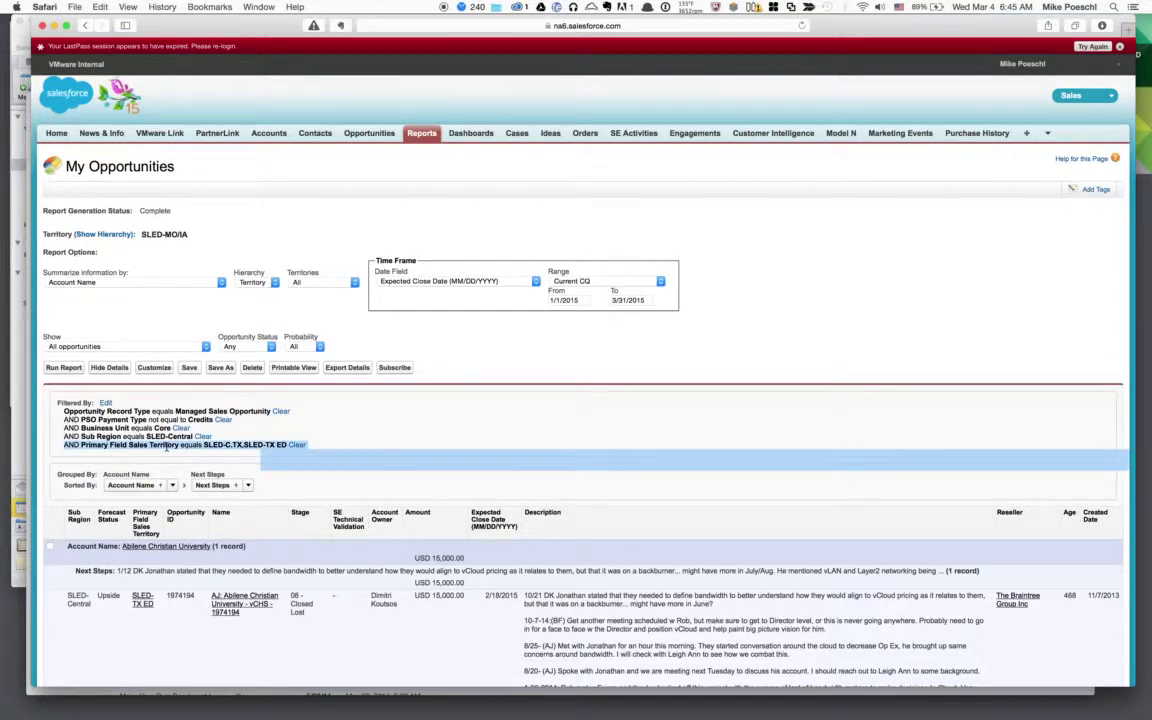
pyautogui.click(259, 439)
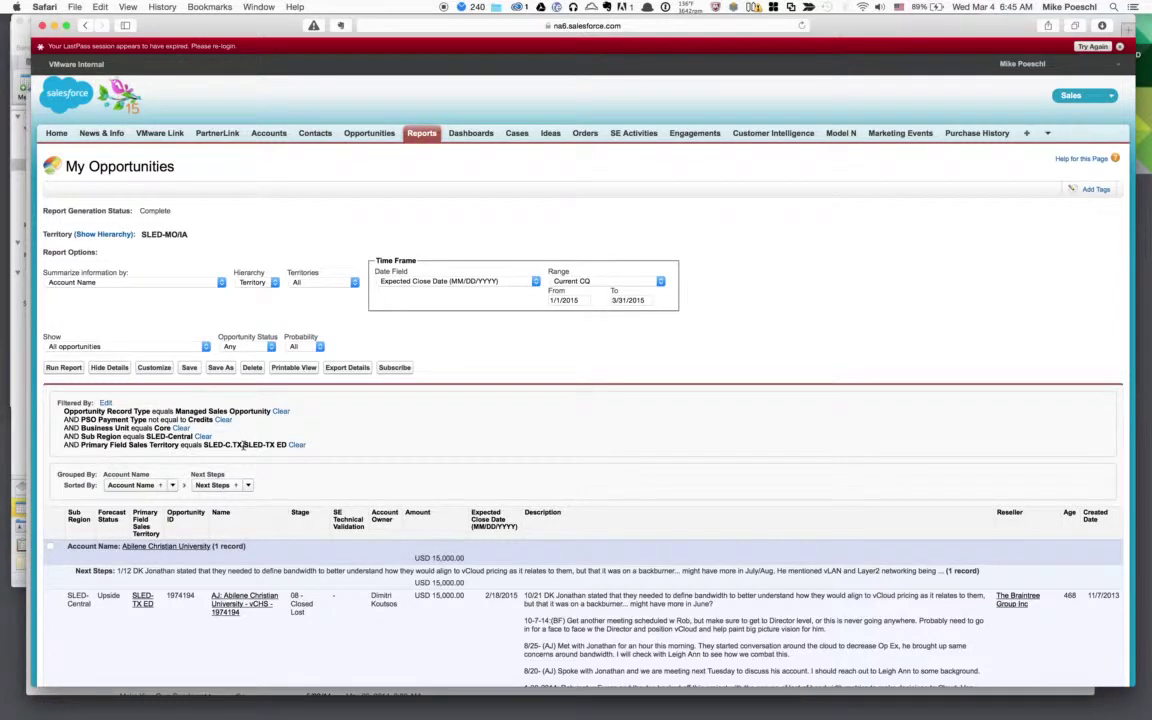
pyautogui.moveTo(243, 446); pyautogui.dragTo(263, 446)
pyautogui.click(205, 446)
pyautogui.moveTo(205, 446); pyautogui.dragTo(287, 446)
pyautogui.click(333, 420)
# Switch to Outlook and check the San Antonio drive and City of San Antonio meeting entries on February 25
pyautogui.press('super+f')
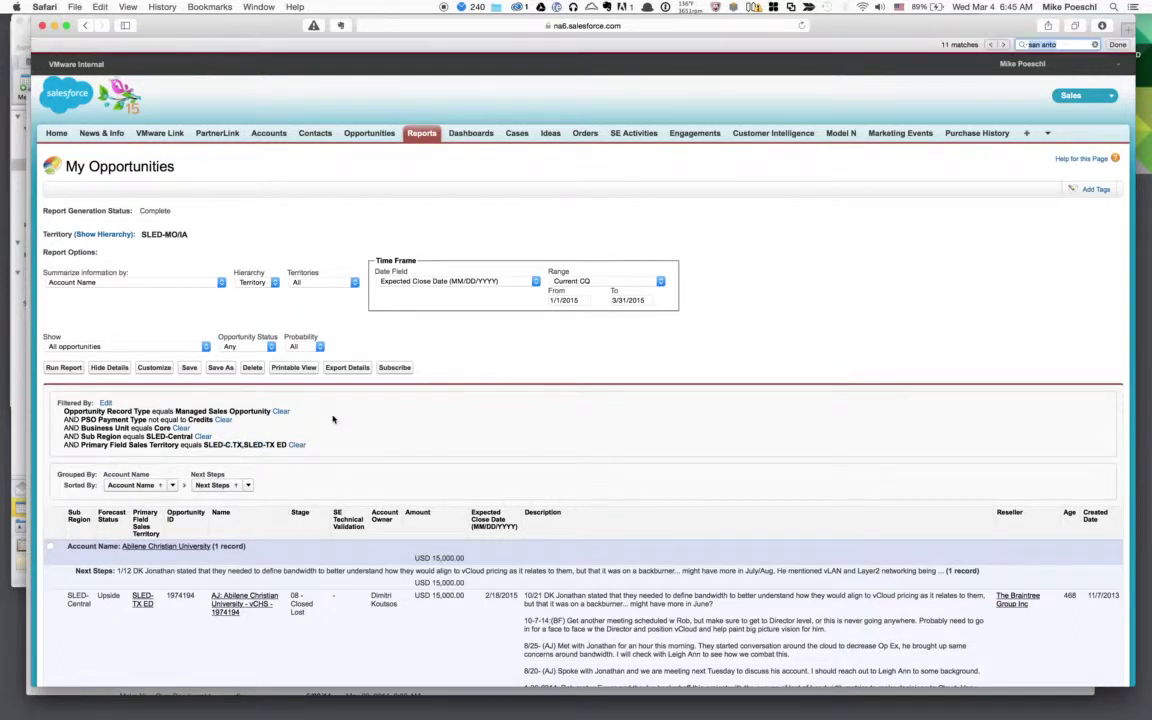
pyautogui.press('super+Tab')
pyautogui.press('super+Tab')
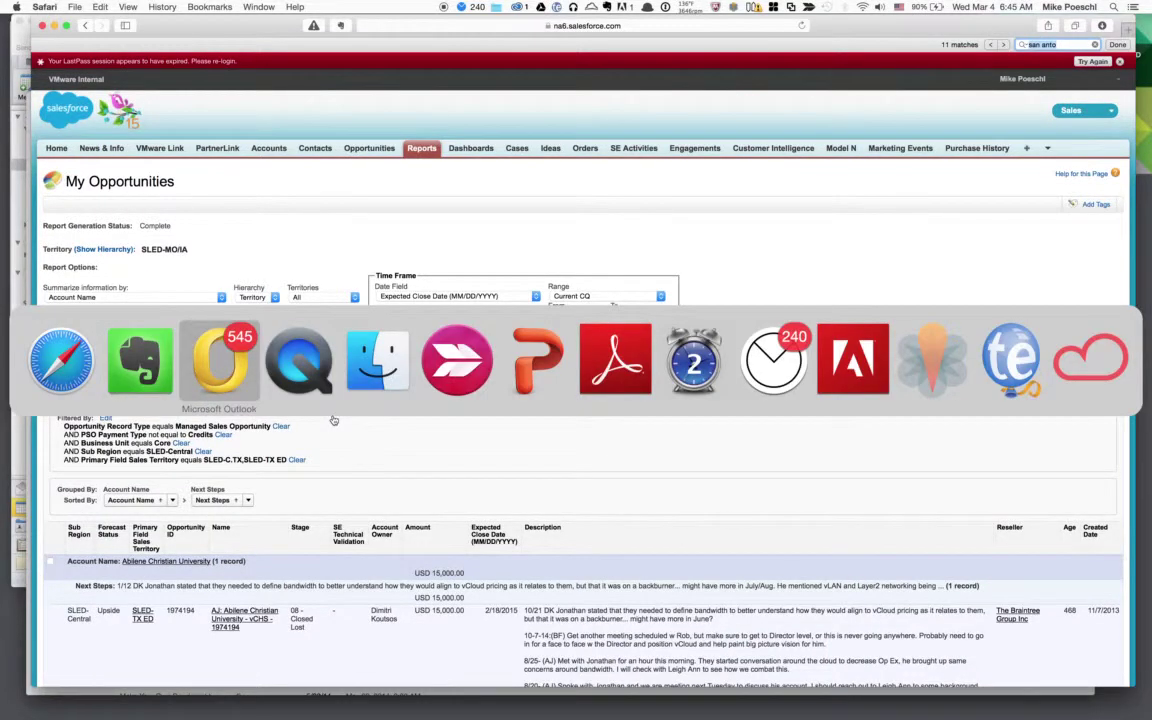
pyautogui.click(558, 334)
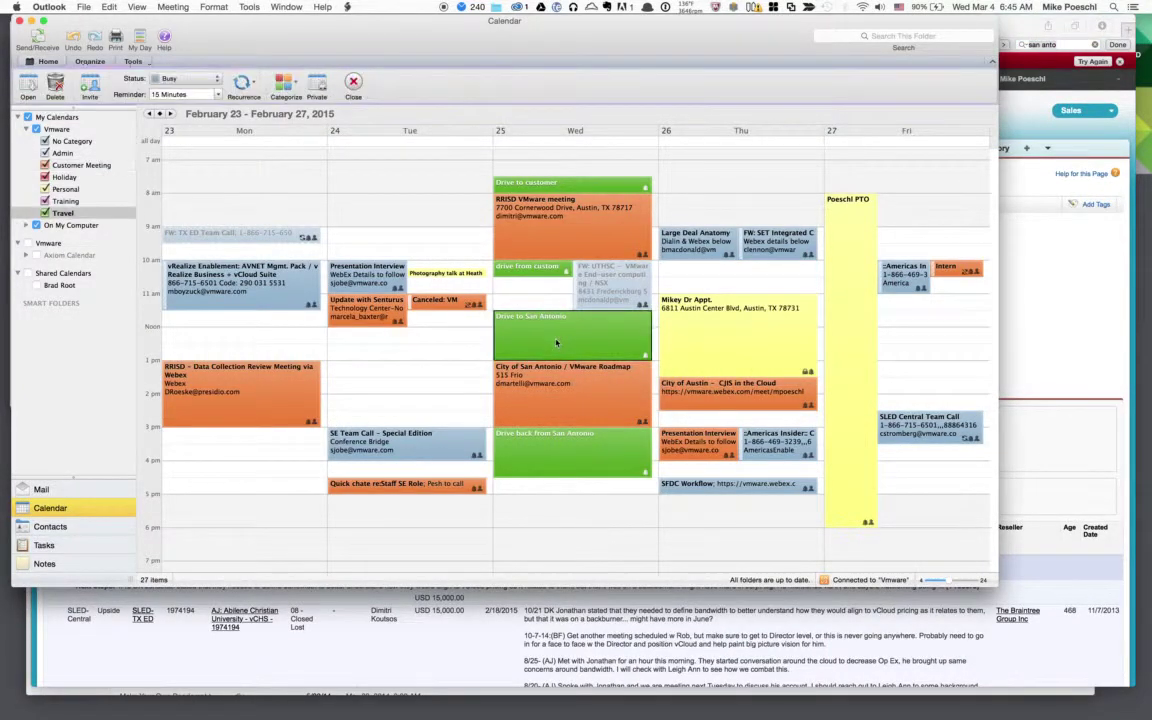
# Switch to Evernote and copy the entire body of the City of San Antonio note
pyautogui.press('super+Tab')
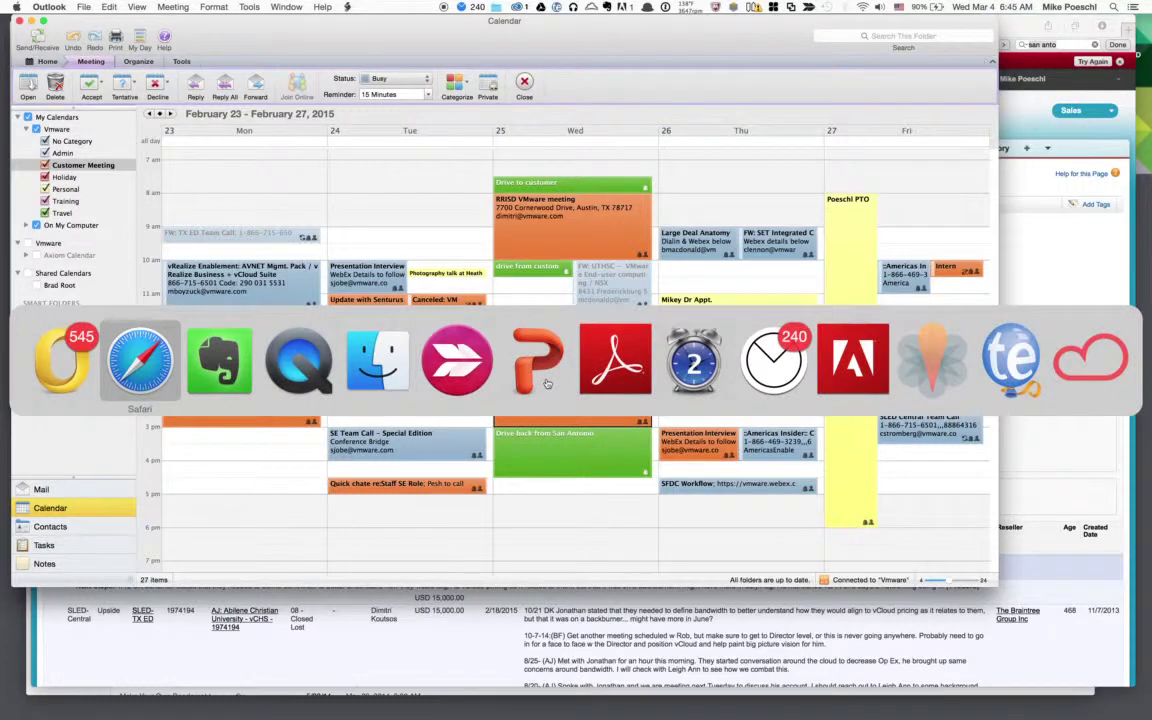
pyautogui.press('super+Tab')
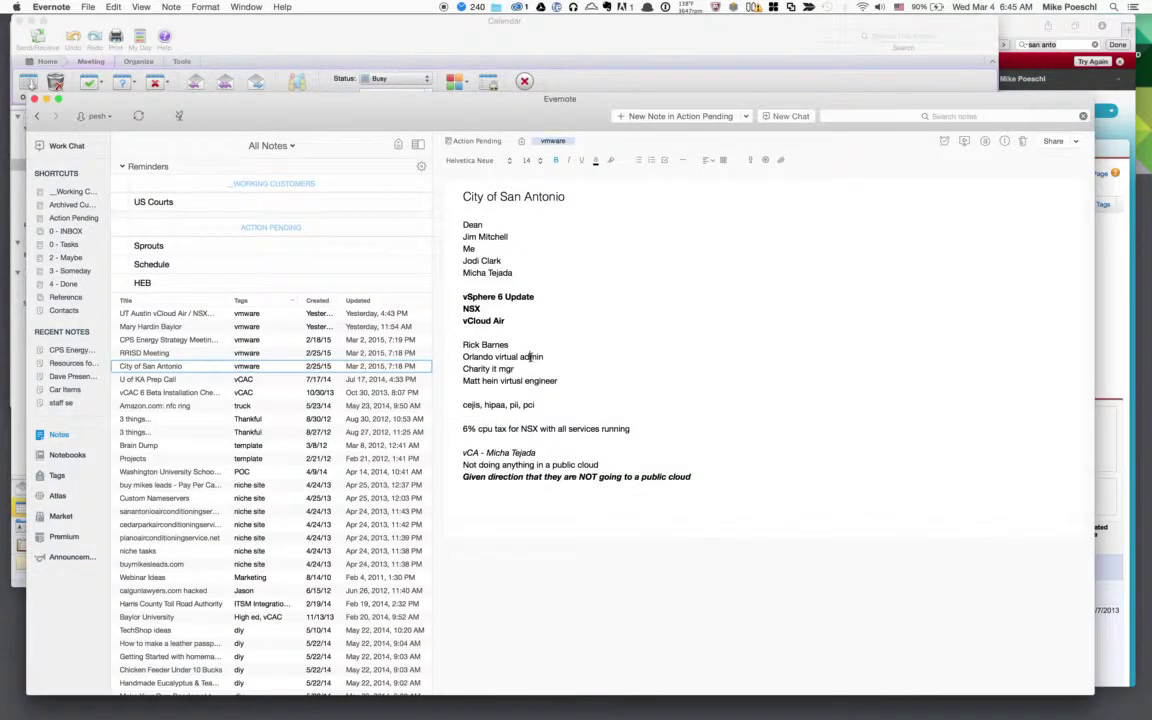
pyautogui.press('super+a')
# In the Safari report, find "san anto" and open the City of San Antonio opportunity "ELA:VDI, vCloud Suite, Horizon"
pyautogui.press('super+Tab')
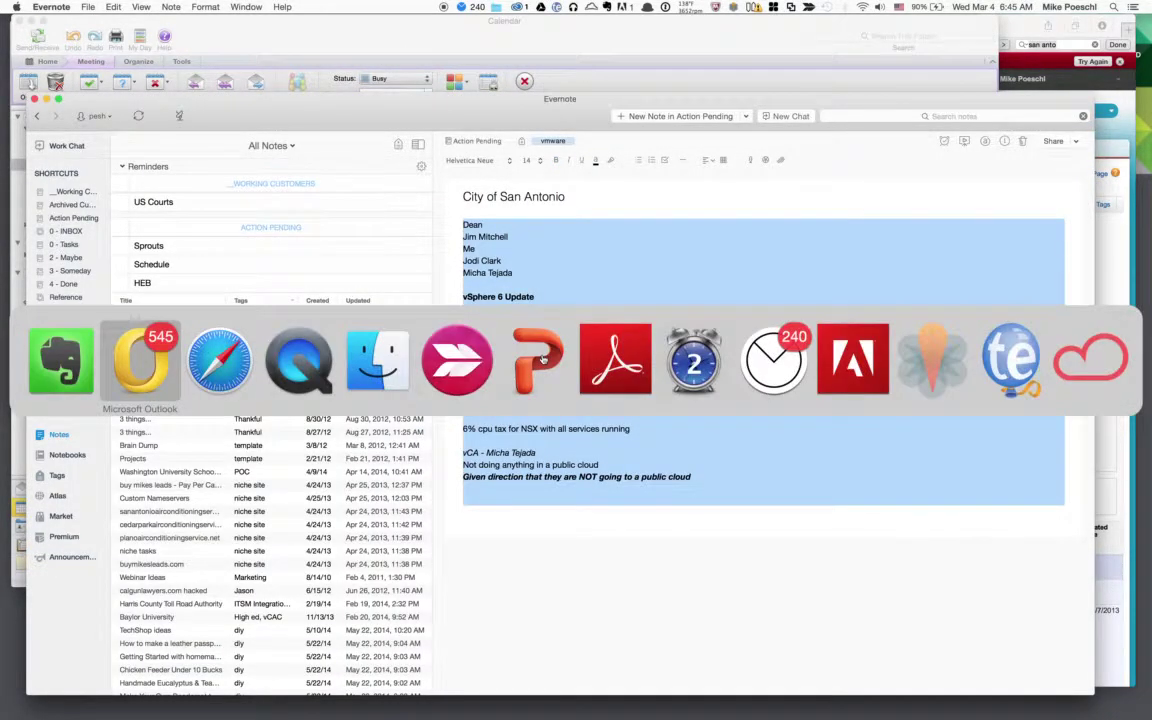
pyautogui.press('super+Tab')
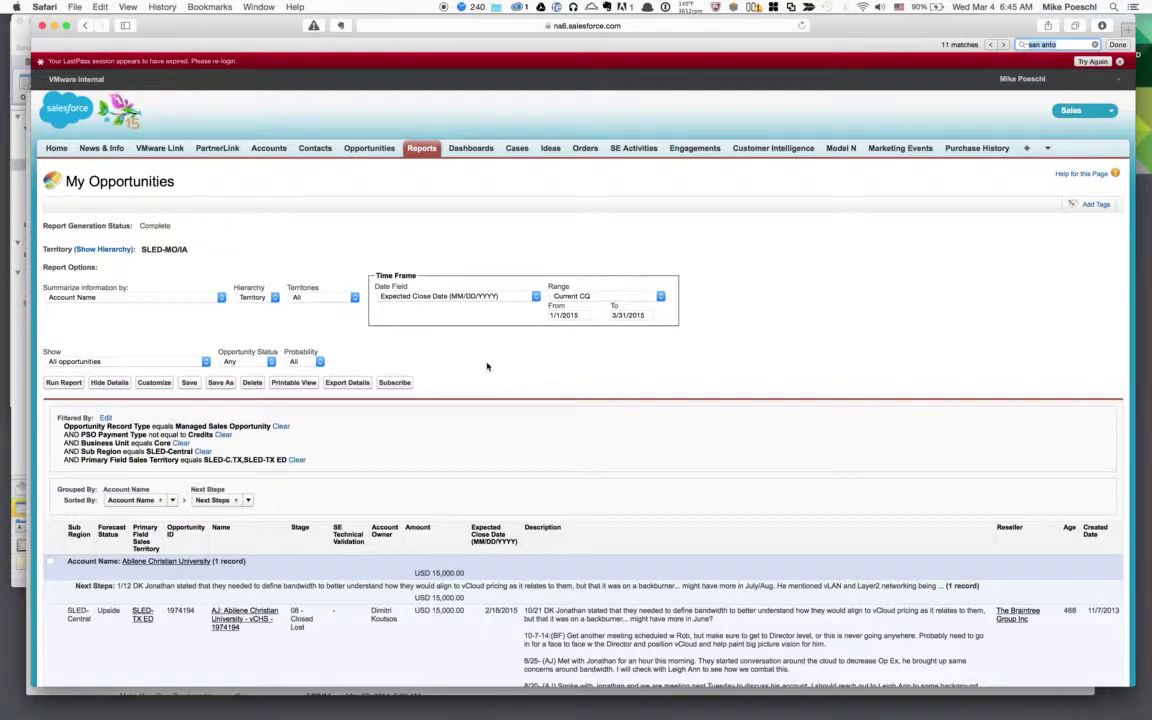
pyautogui.press('Return')
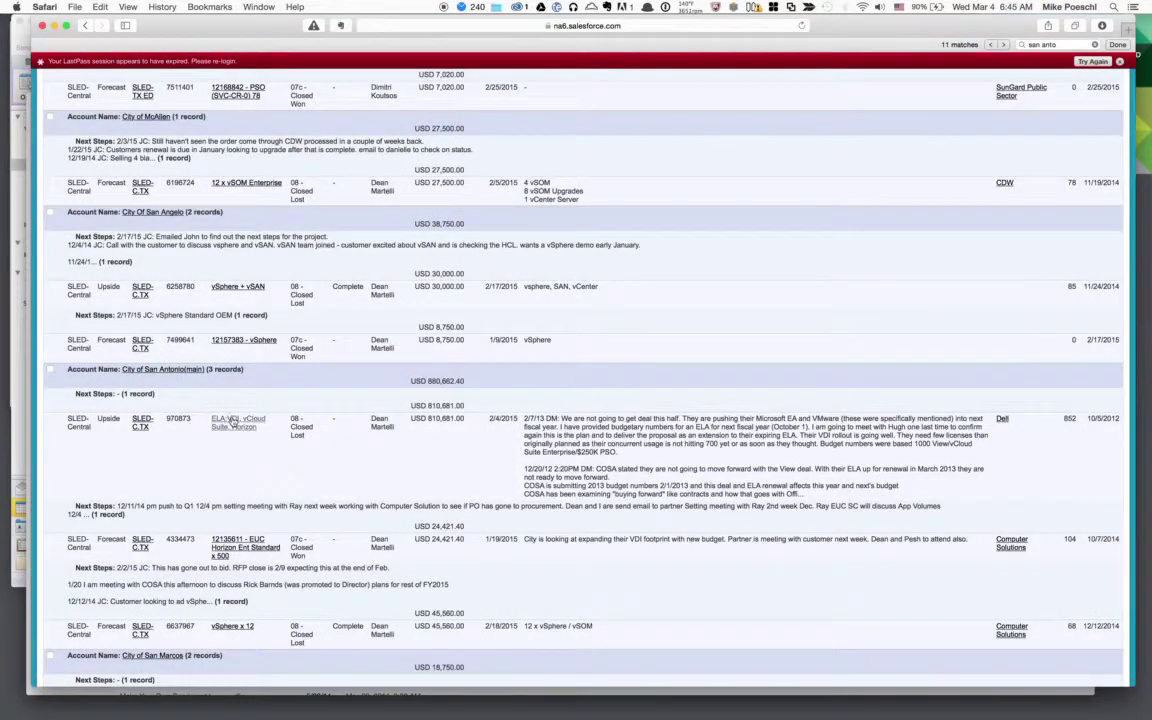
pyautogui.click(232, 424)
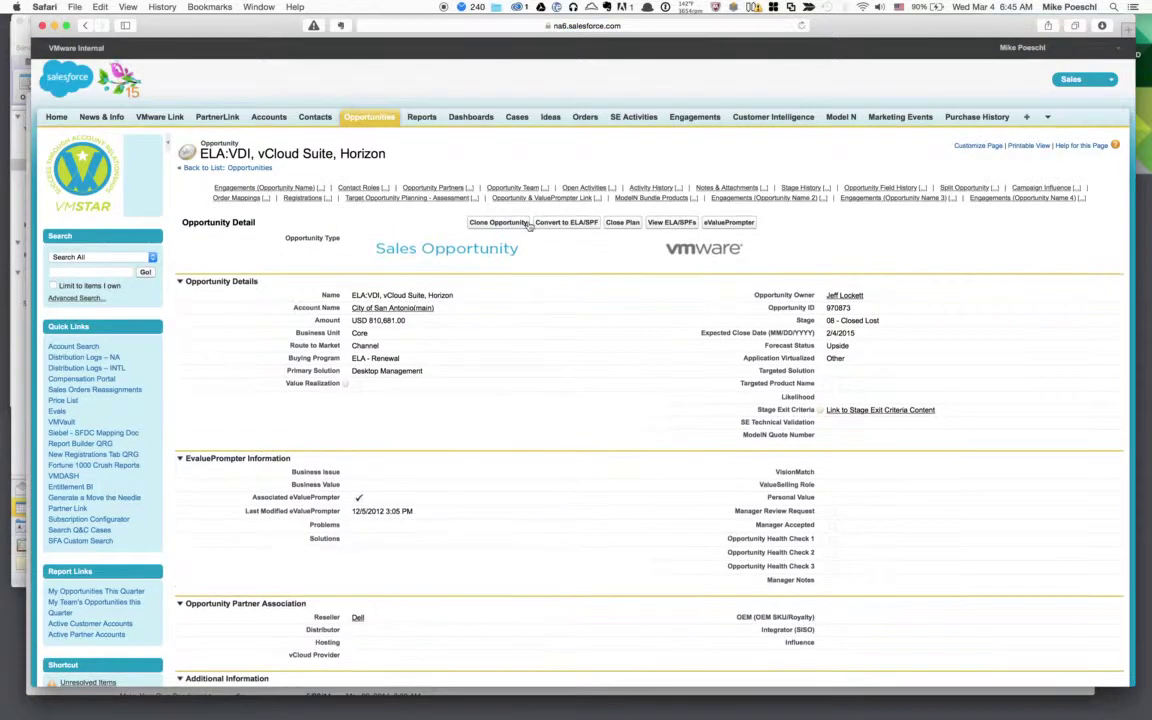
# Start a new task from the opportunity's Open Activities list
pyautogui.moveTo(509, 190)
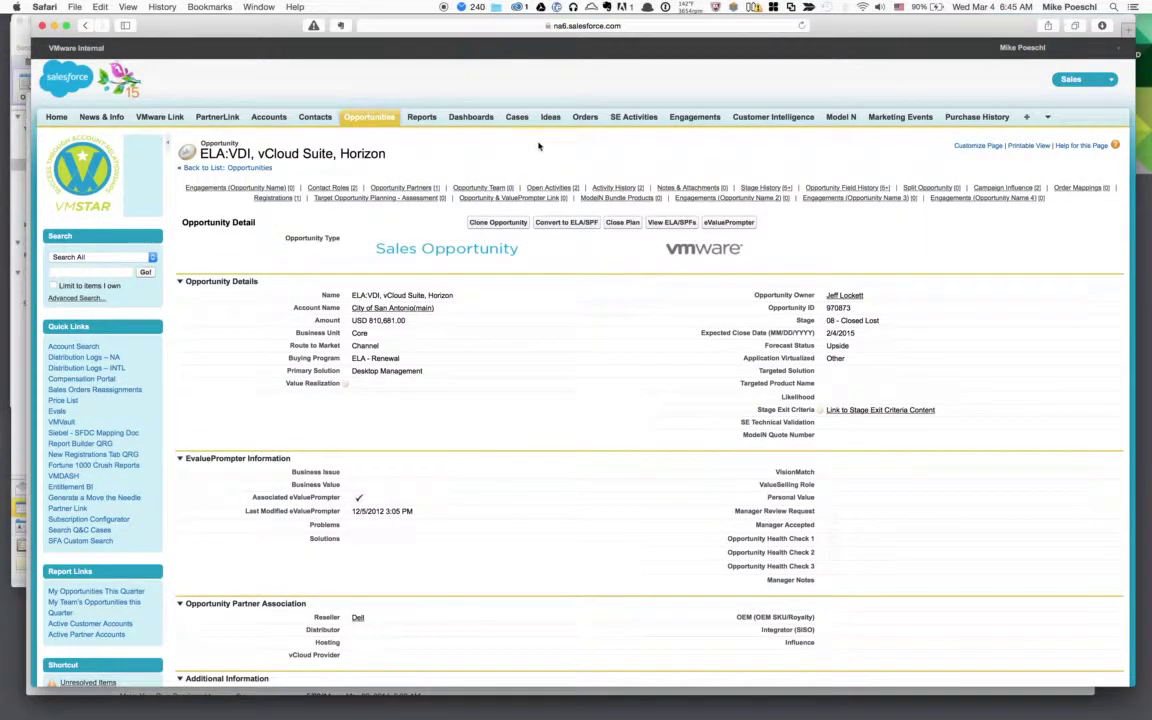
pyautogui.moveTo(553, 187)
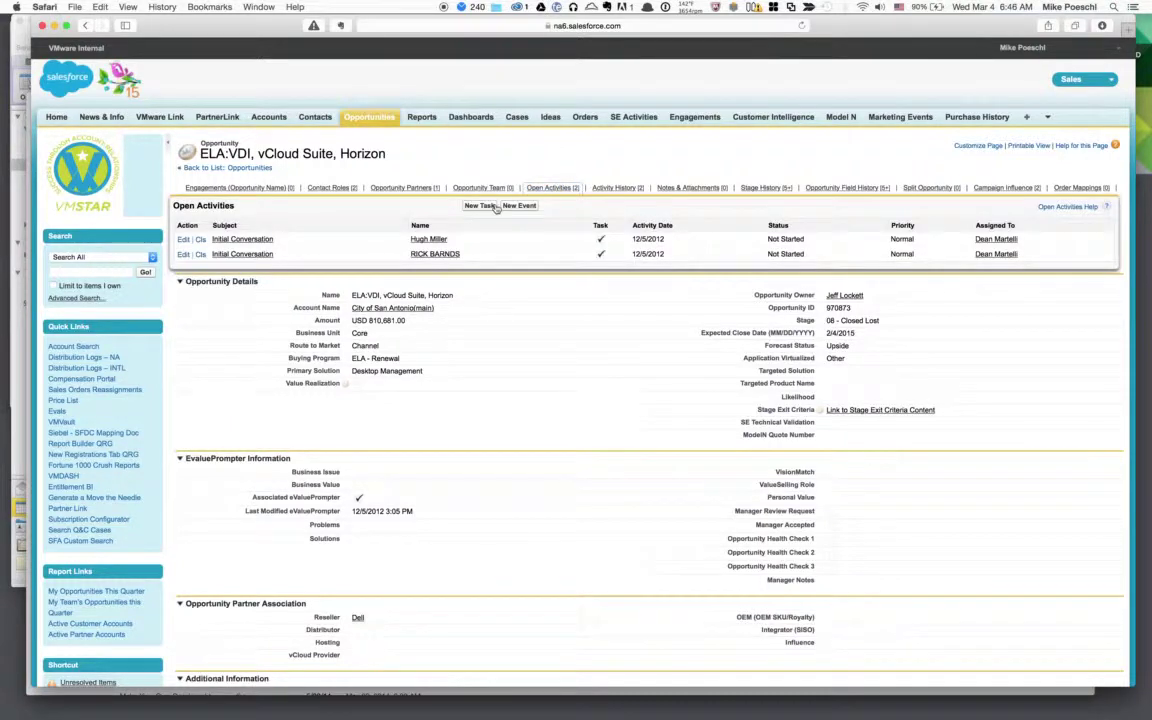
pyautogui.click(490, 207)
pyautogui.click(484, 258)
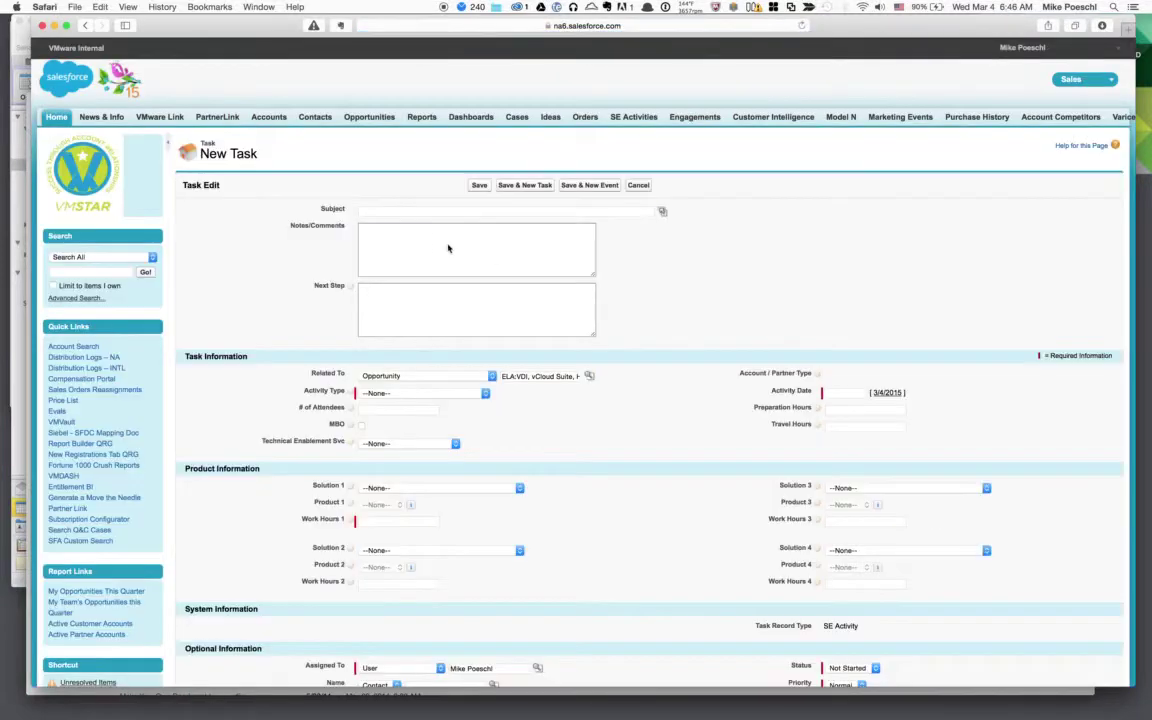
# Enter "Meeting on 2/25" as the task's subject, checking the meeting date in the Evernote note
pyautogui.click(407, 211)
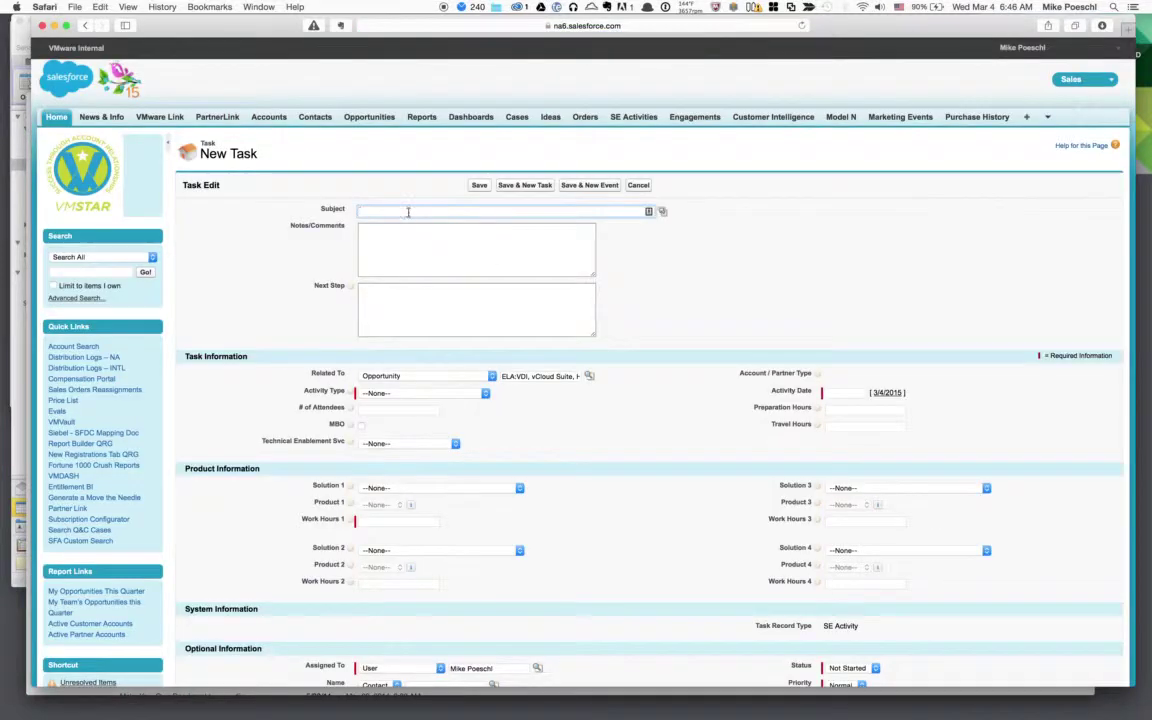
pyautogui.write('Meeting ')
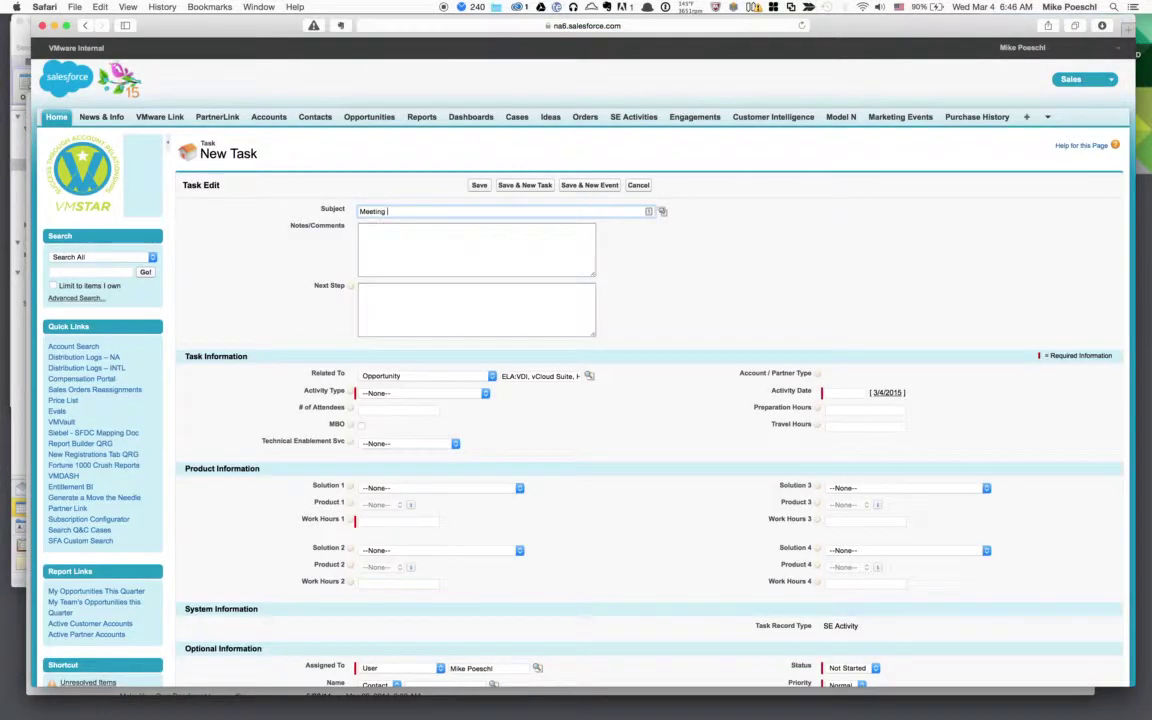
pyautogui.write('on')
pyautogui.press('super+Tab')
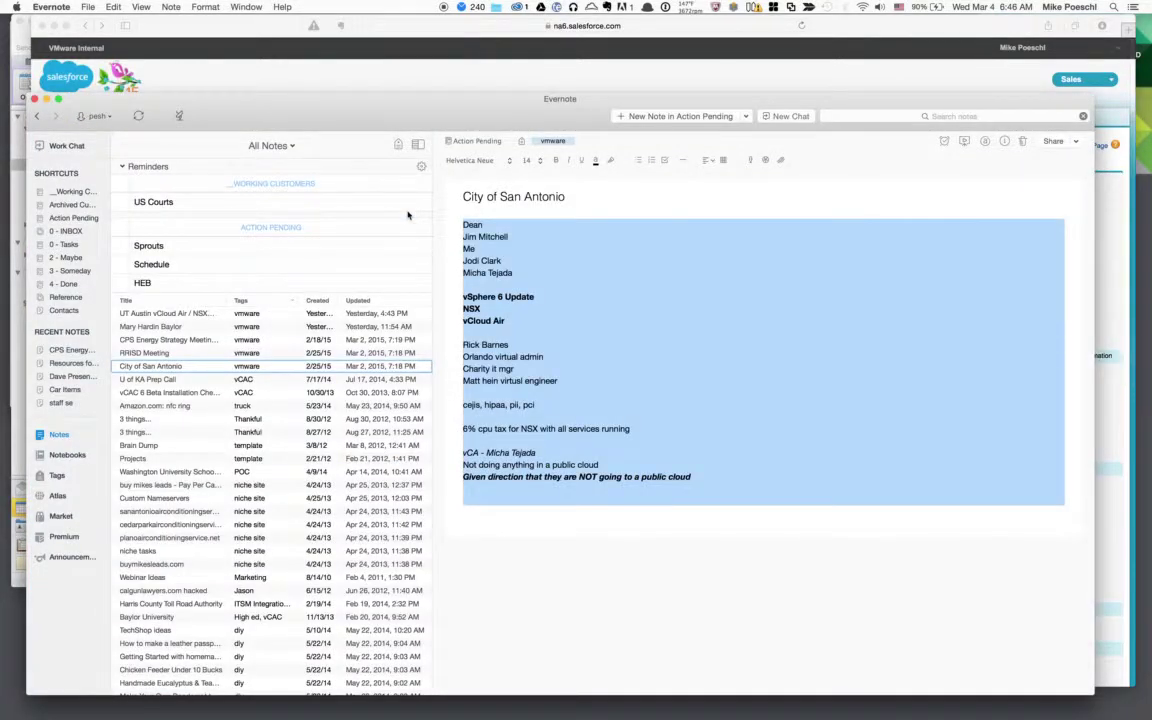
pyautogui.press('super+Tab')
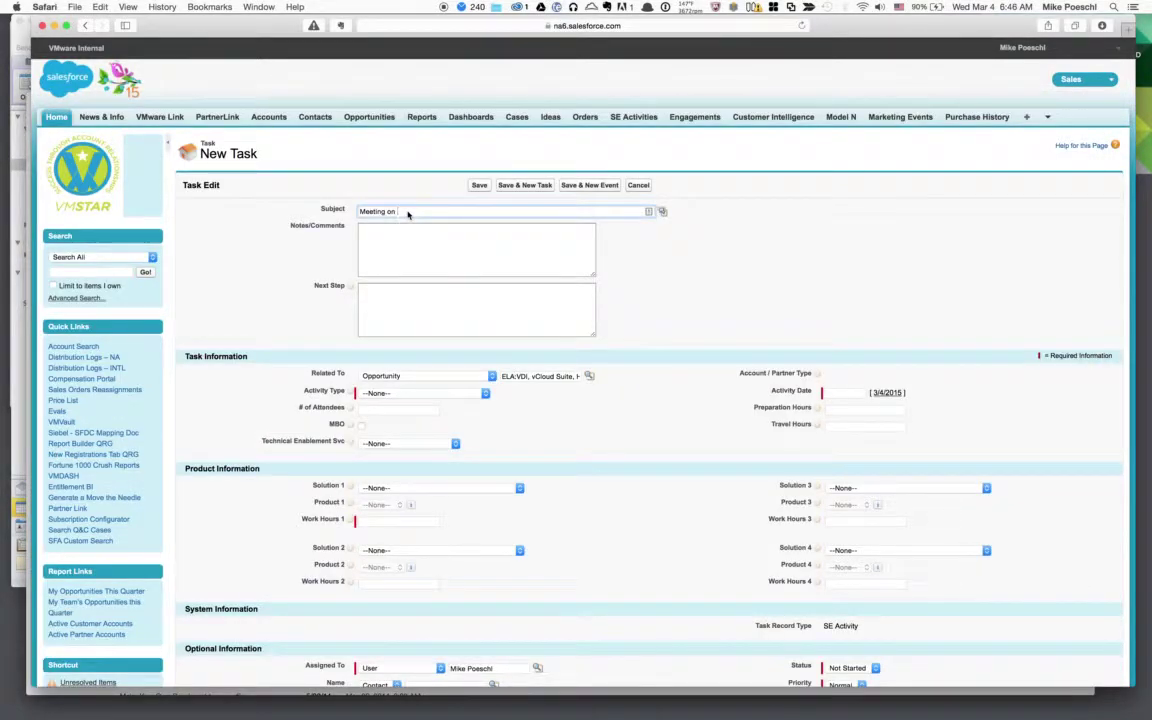
pyautogui.write('2/25')
# Paste the copied meeting notes into the task's Notes/Comments field
pyautogui.click(476, 249)
pyautogui.press('super+v')
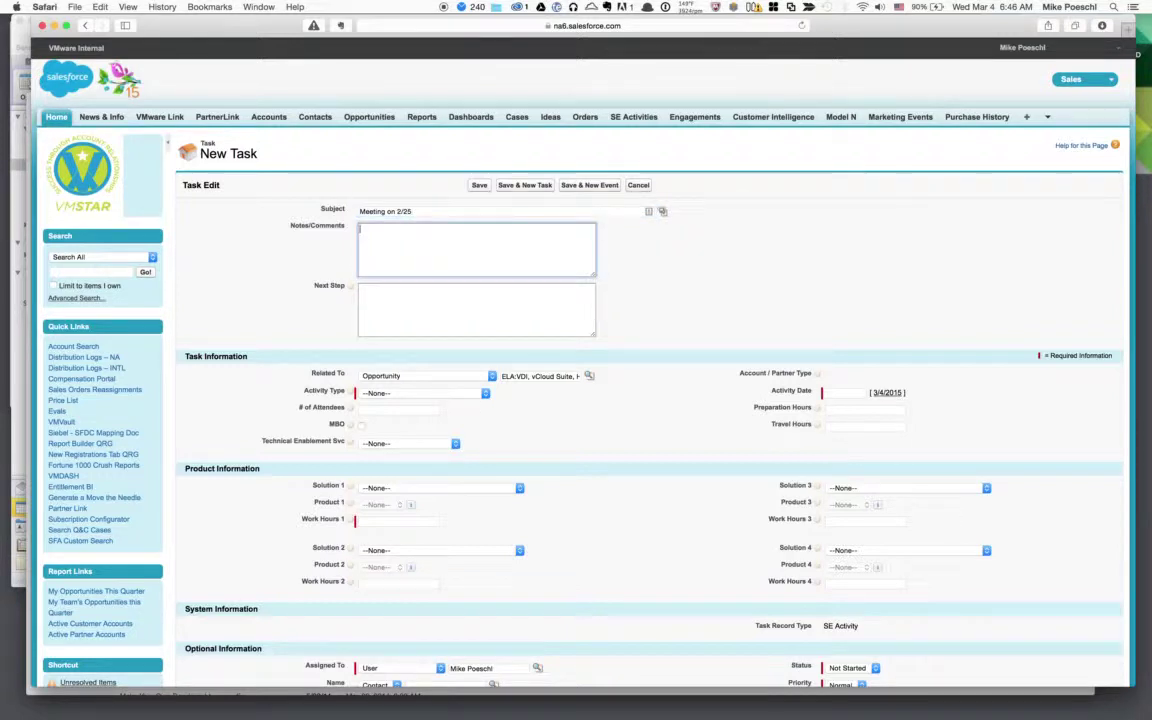
pyautogui.click(497, 287)
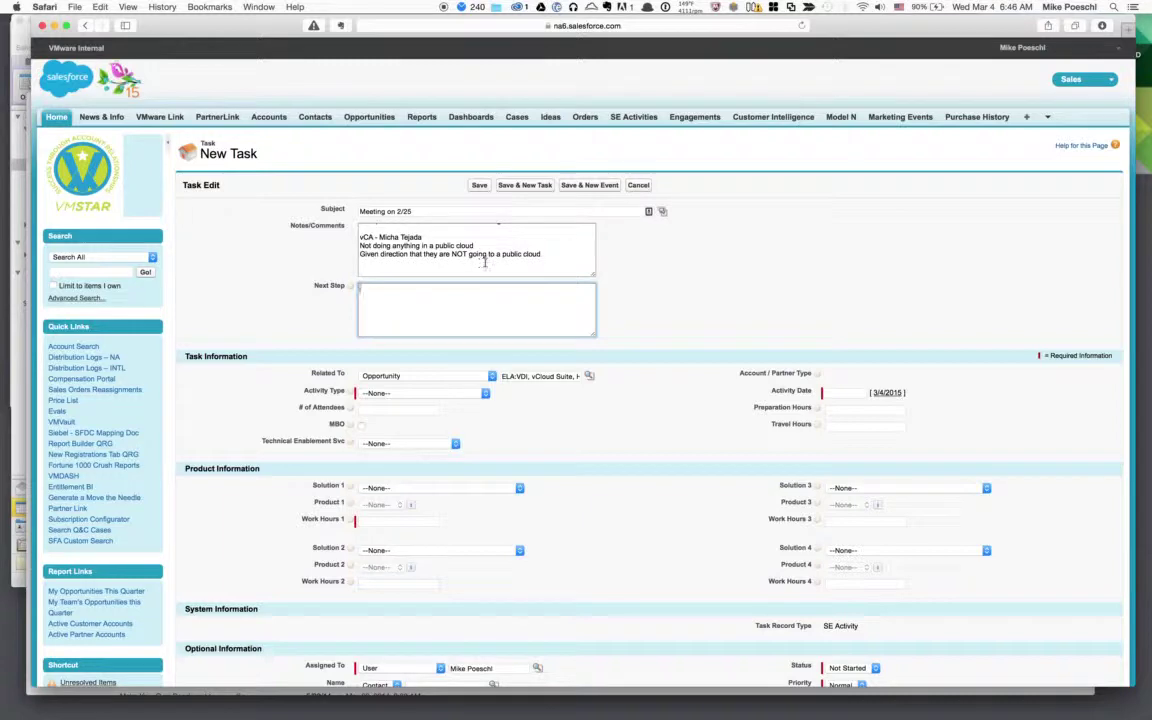
# Set the task's activity type to Presentation and its activity date to 2/25/2015
pyautogui.scroll(-3, 666, 291)
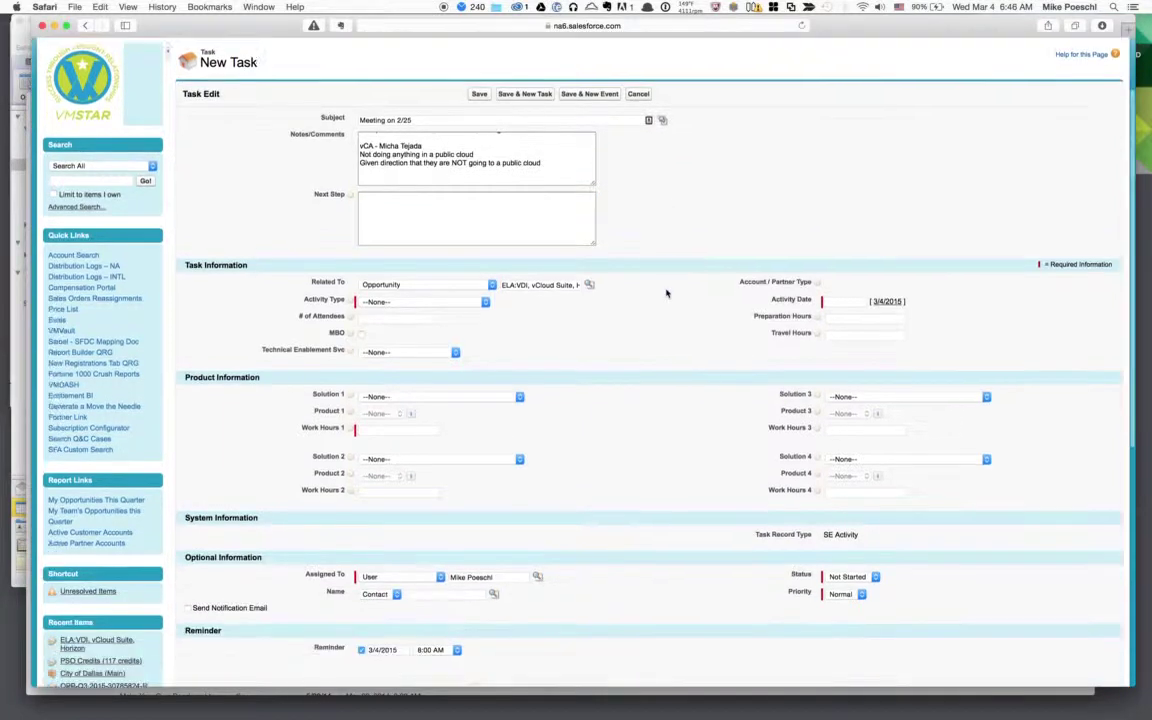
pyautogui.click(487, 297)
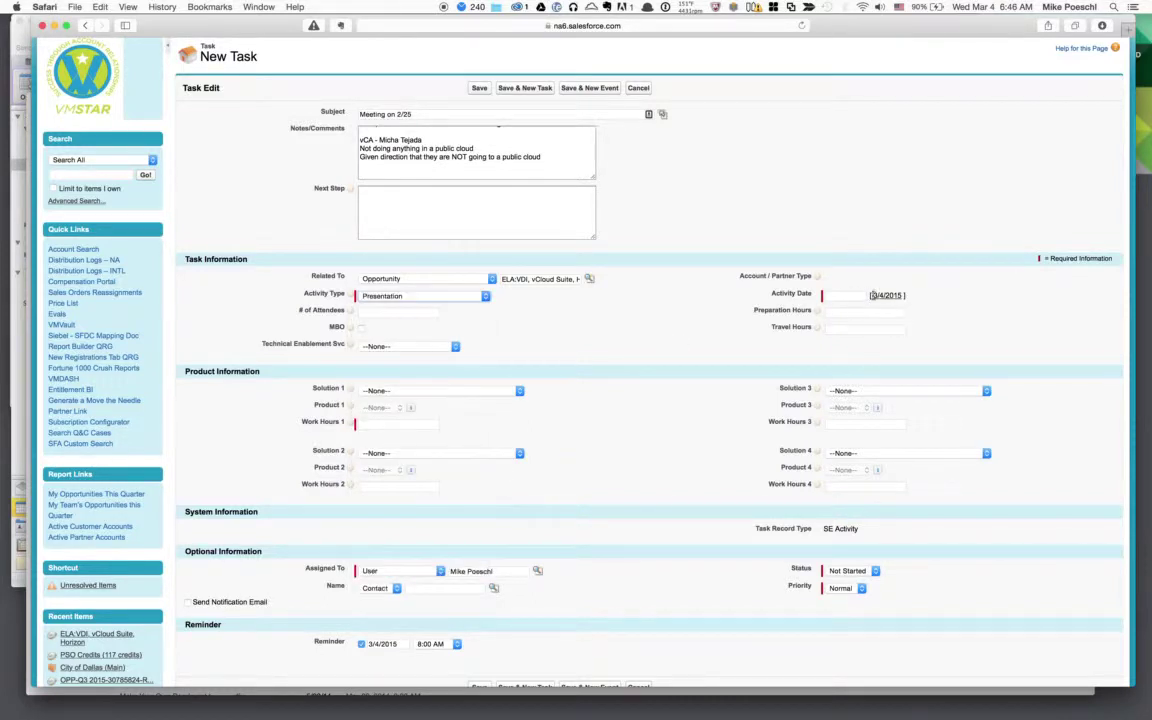
pyautogui.click(884, 296)
pyautogui.press('super+Tab')
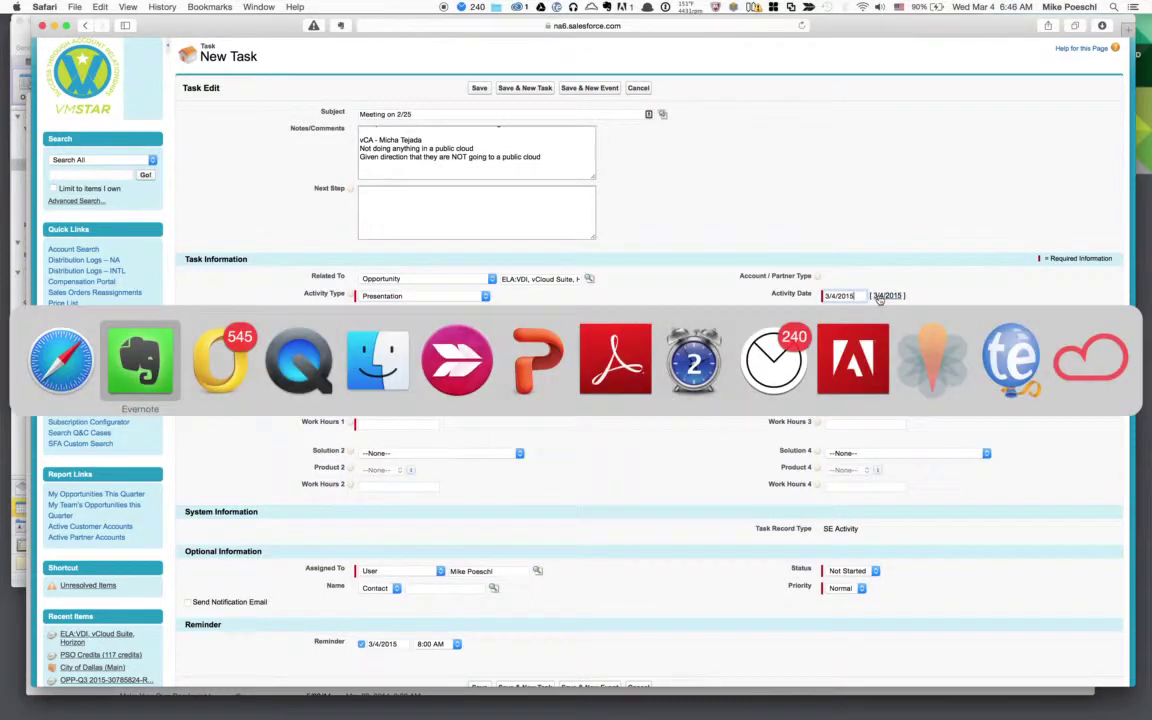
pyautogui.press('super+Tab')
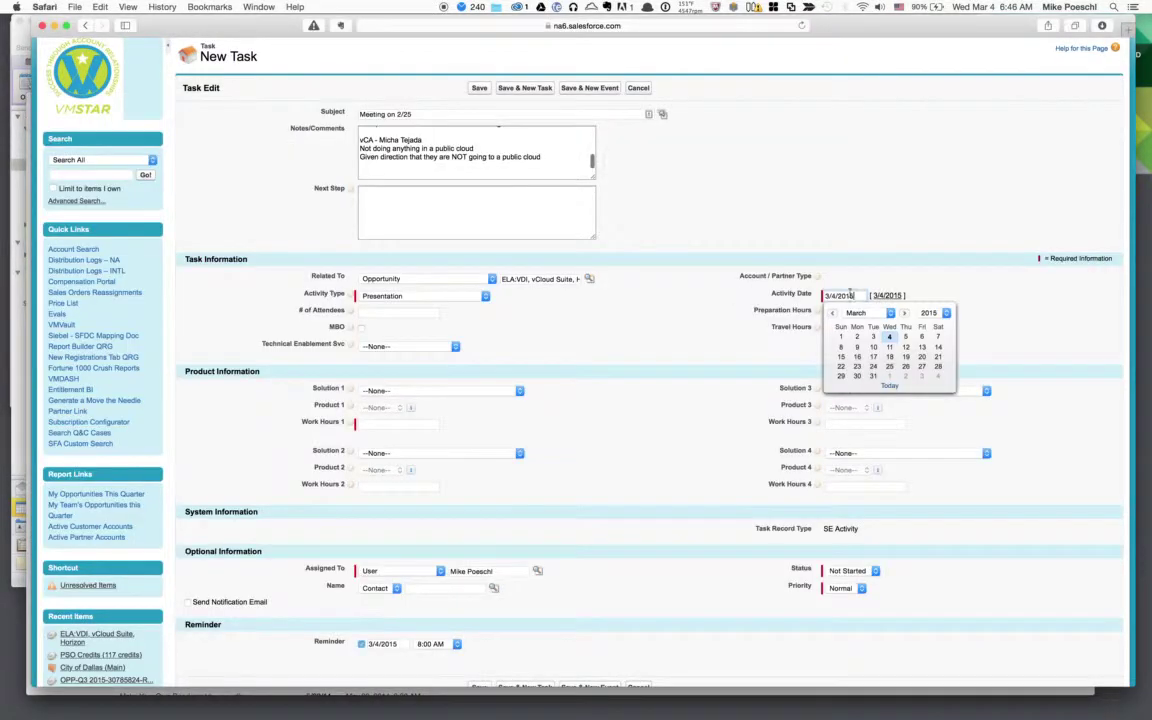
pyautogui.click(831, 313)
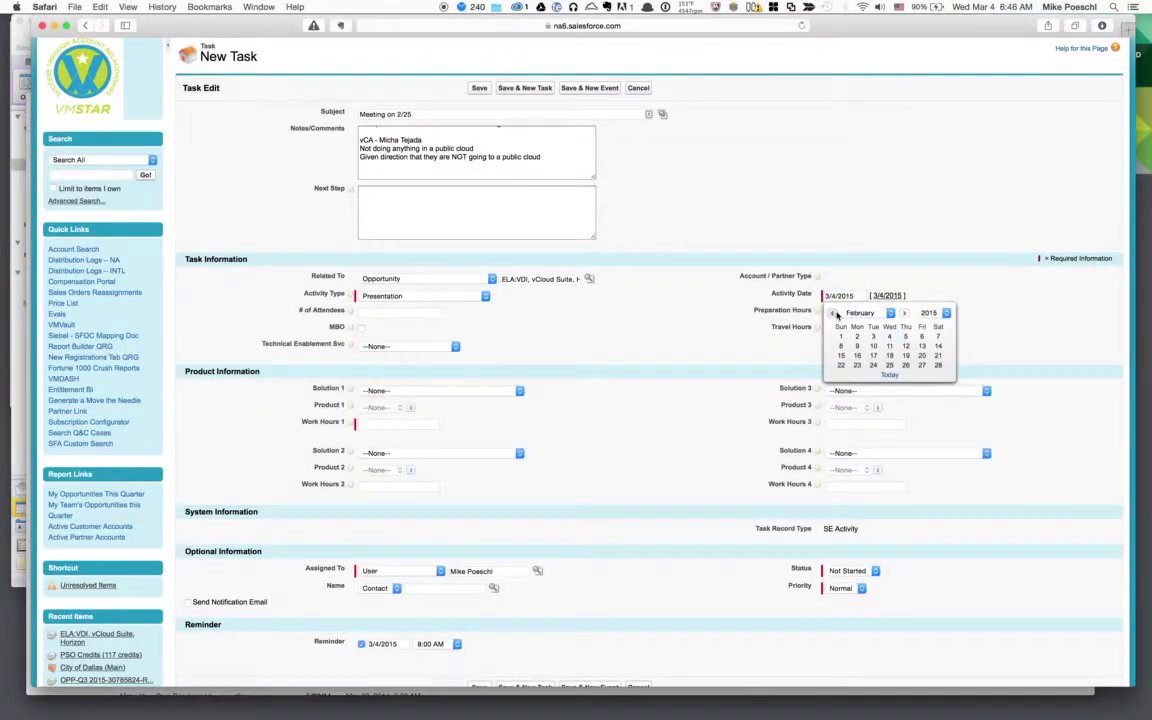
pyautogui.click(889, 365)
# Set the task's travel hours to 3
pyautogui.click(855, 311)
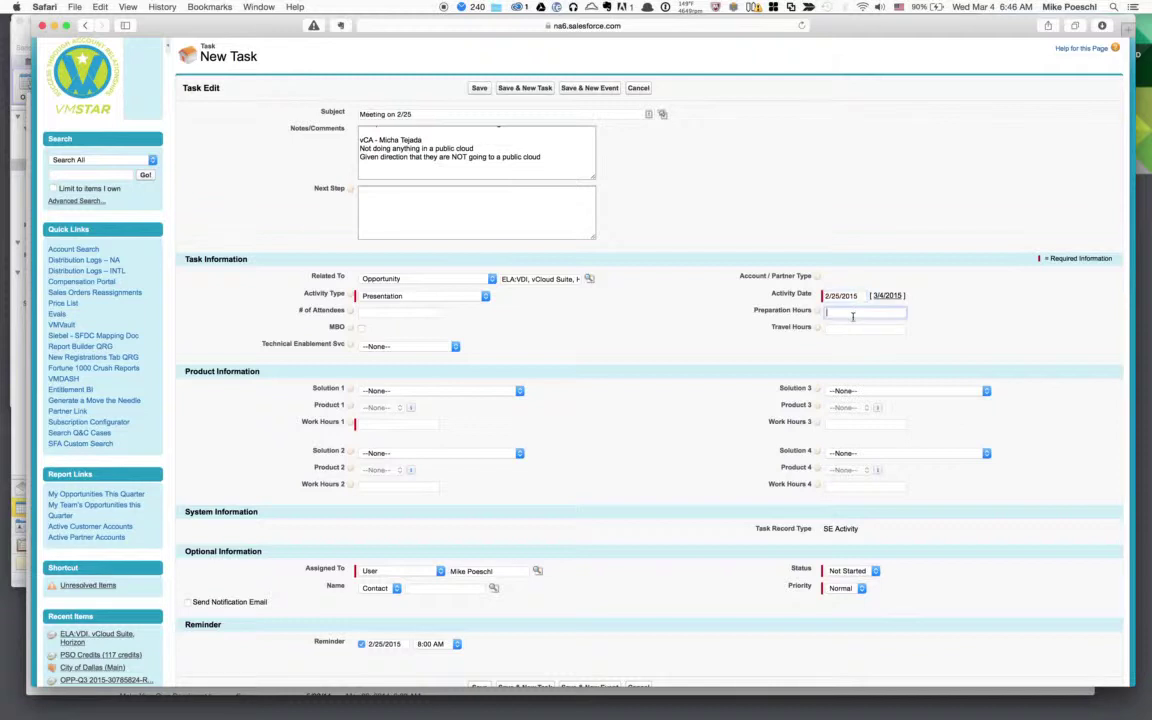
pyautogui.click(851, 329)
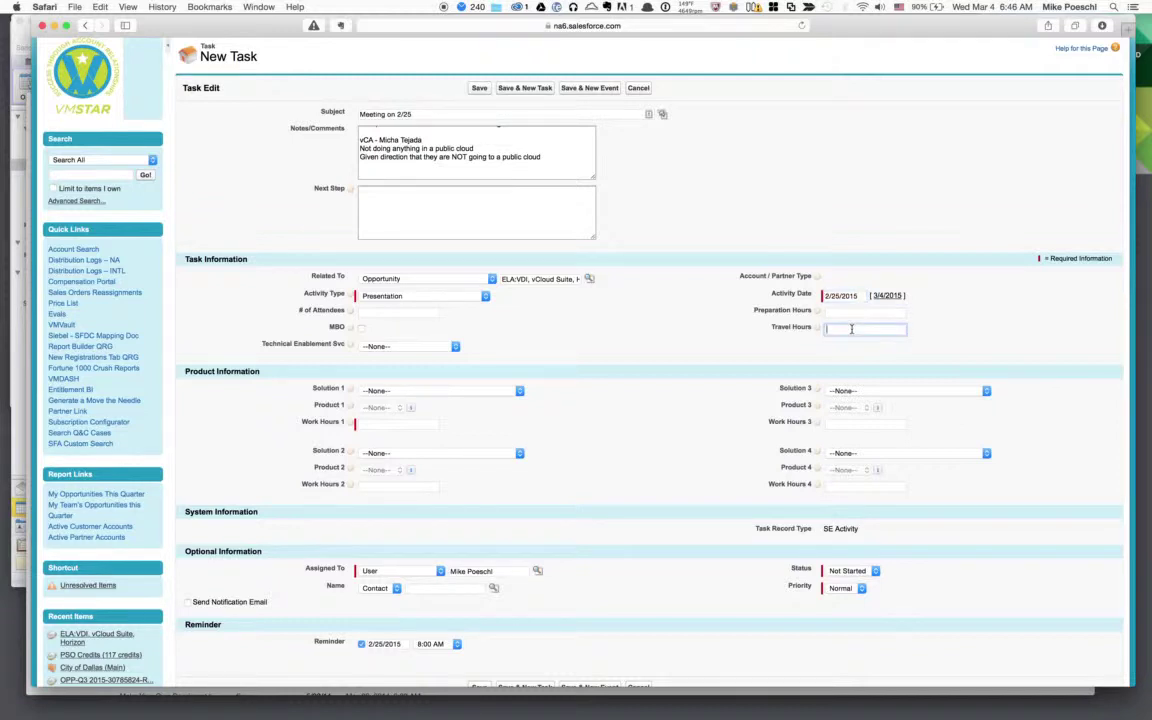
pyautogui.write('3')
pyautogui.click(487, 340)
# Set the task's Solution 1 to VREALIZE SUITE and its Product 1 to VREALIZE SUITE ADV
pyautogui.scroll(-2, 487, 340)
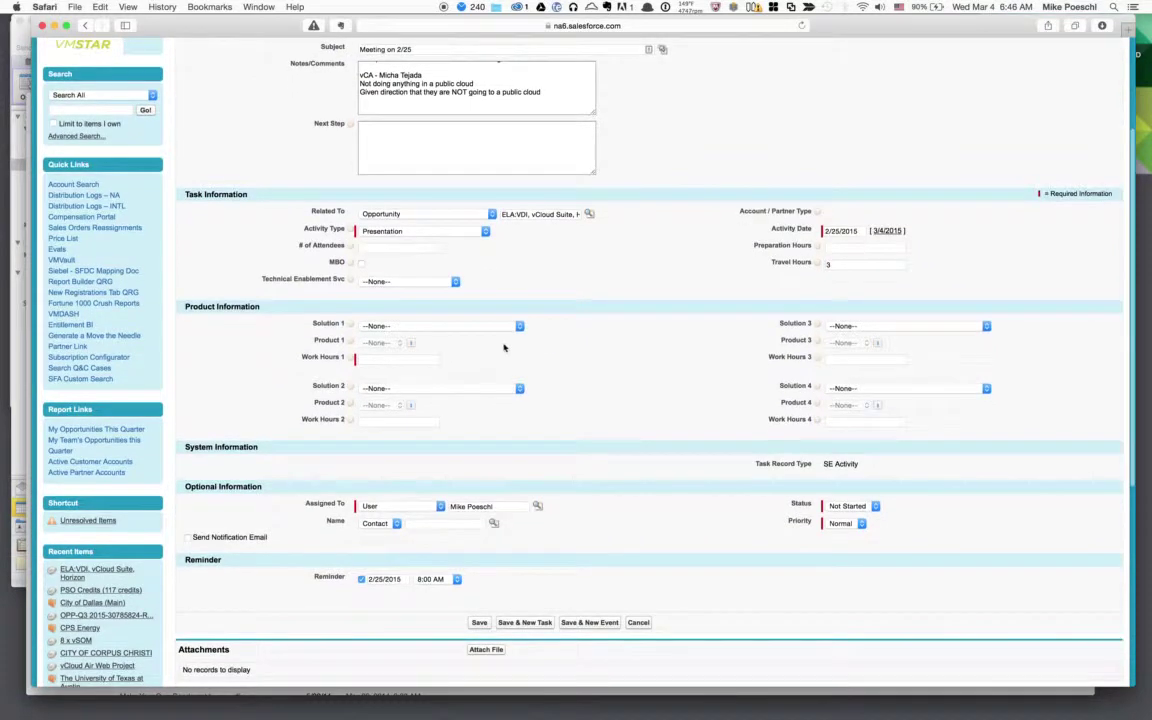
pyautogui.click(519, 326)
pyautogui.scroll(-3, 440, 500)
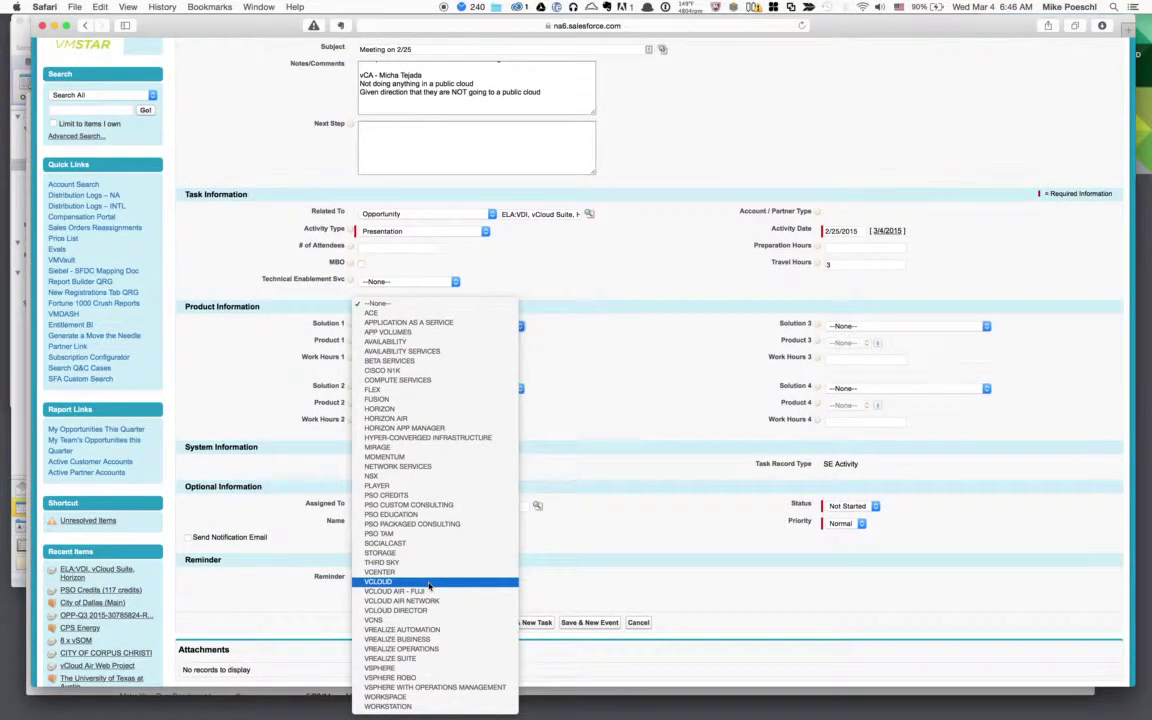
pyautogui.click(441, 654)
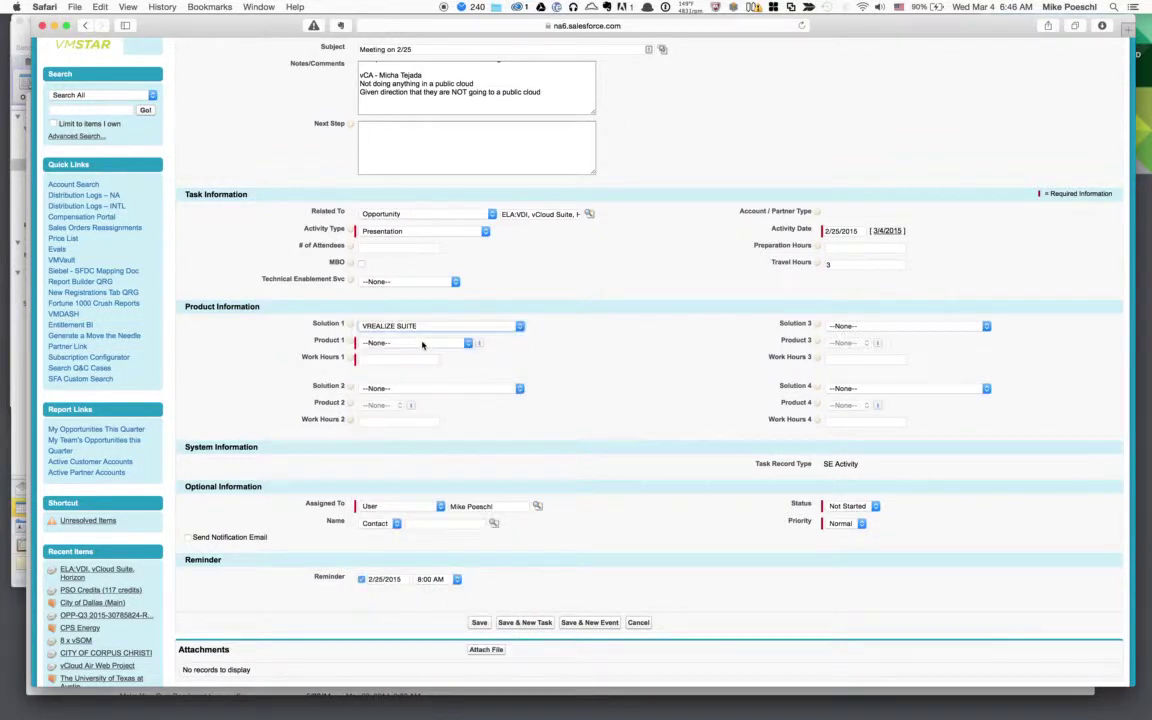
pyautogui.click(445, 342)
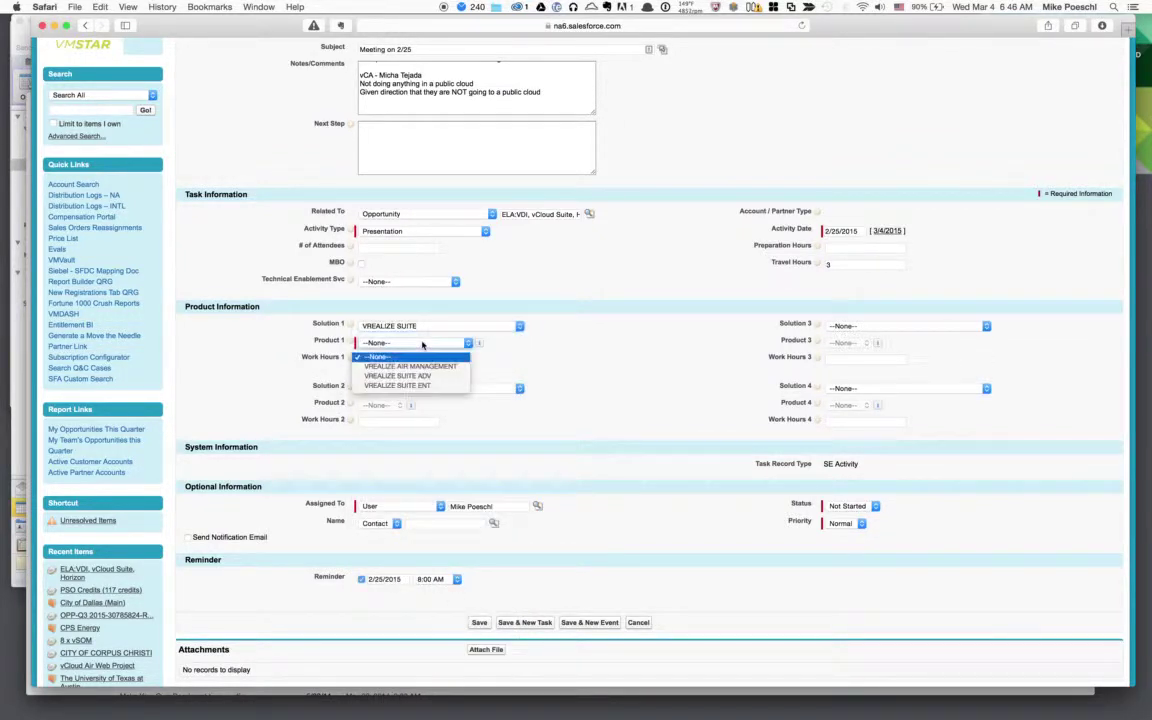
pyautogui.click(405, 376)
# Try VCLOUD as the task's Solution 3 and check which Product 3 options it offers
pyautogui.click(860, 327)
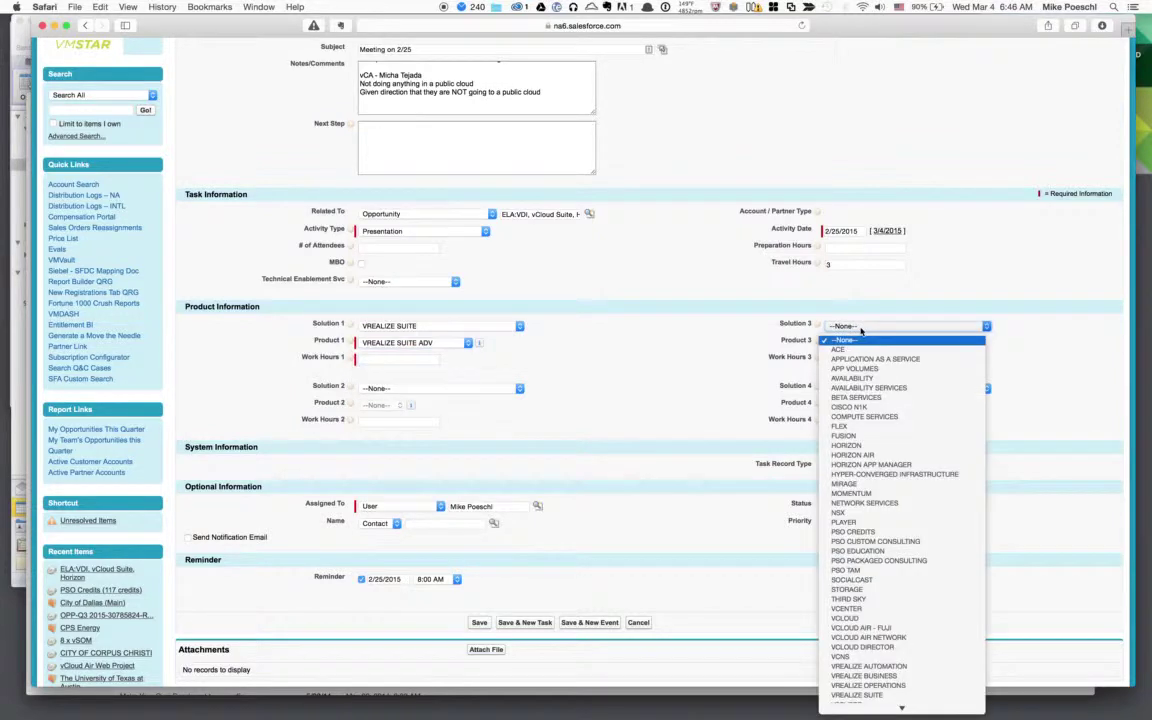
pyautogui.click(894, 619)
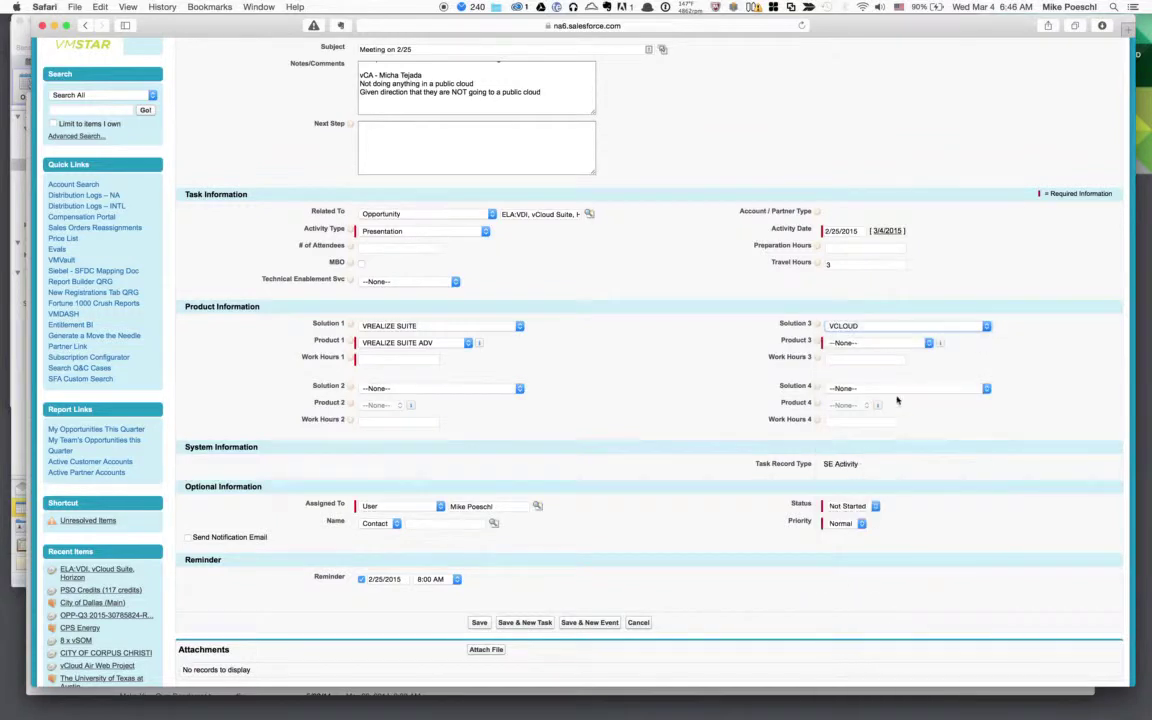
pyautogui.click(890, 344)
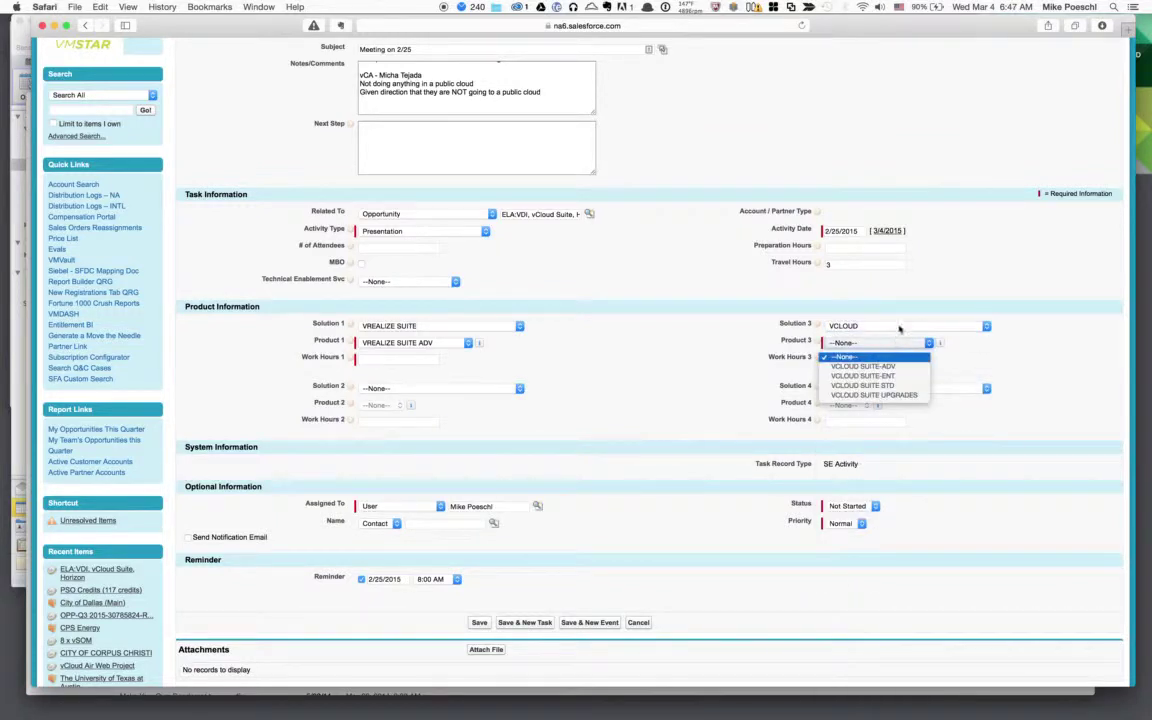
pyautogui.click(899, 328)
# Set both Solution 3 and Product 3 of the task to VCLOUD AIR - FUJI
pyautogui.click(899, 328)
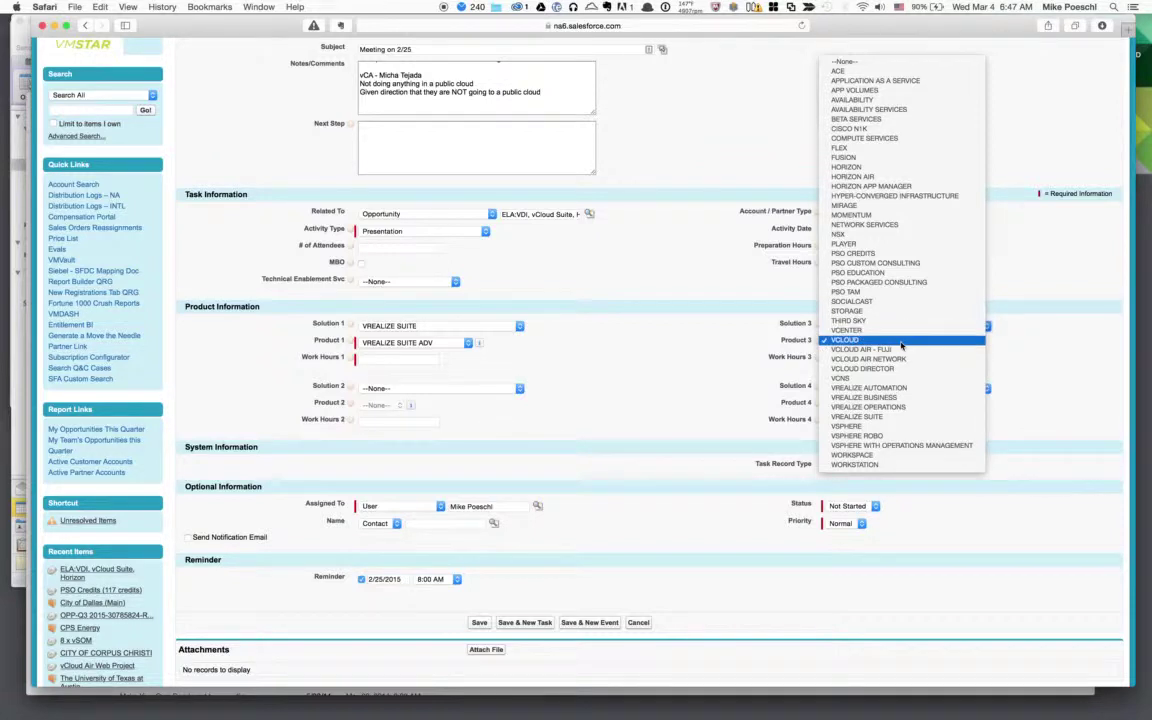
pyautogui.click(899, 350)
pyautogui.click(899, 343)
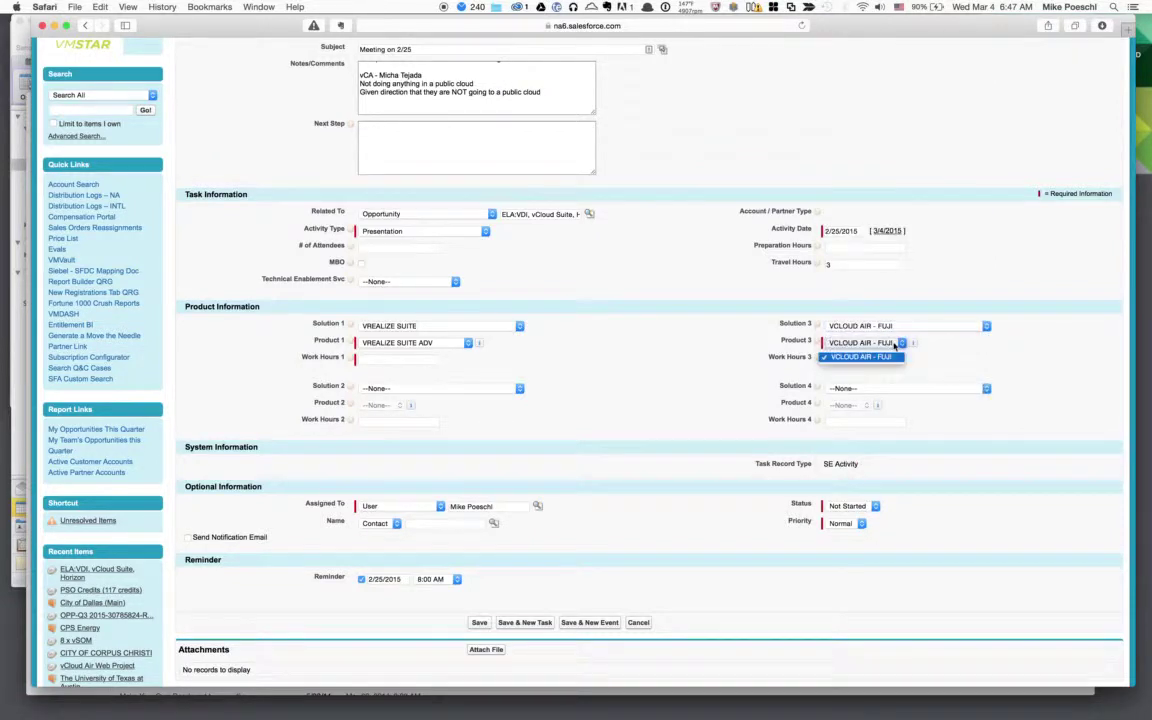
pyautogui.click(862, 357)
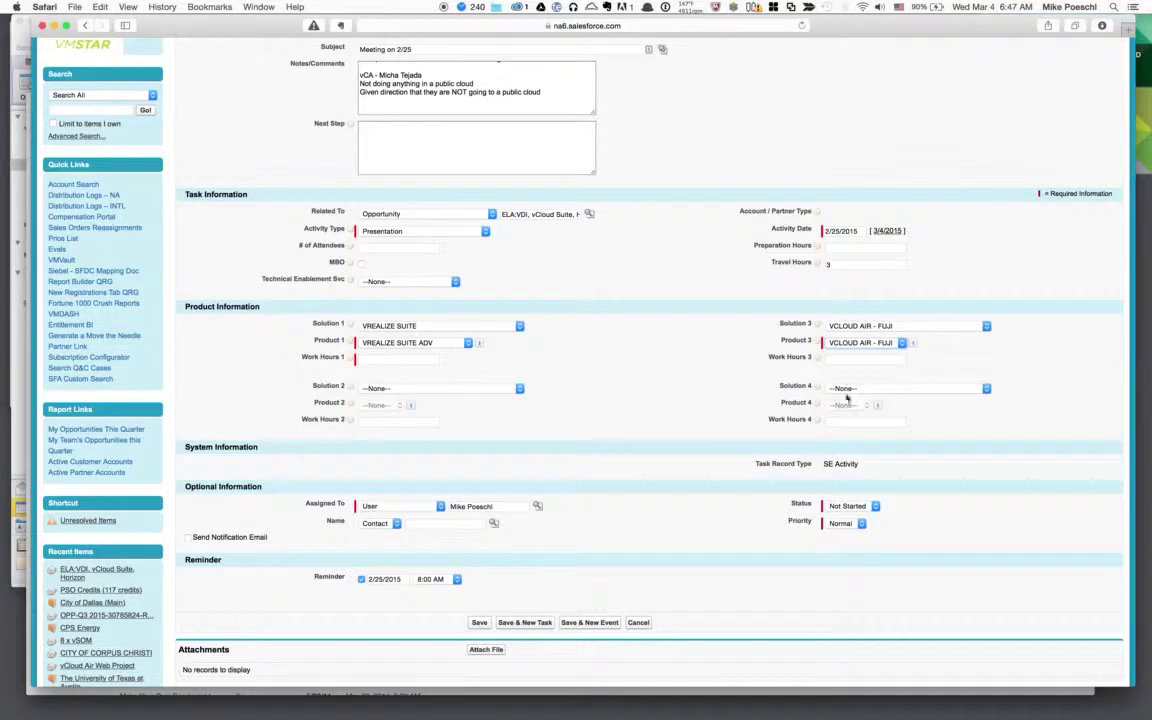
pyautogui.click(879, 331)
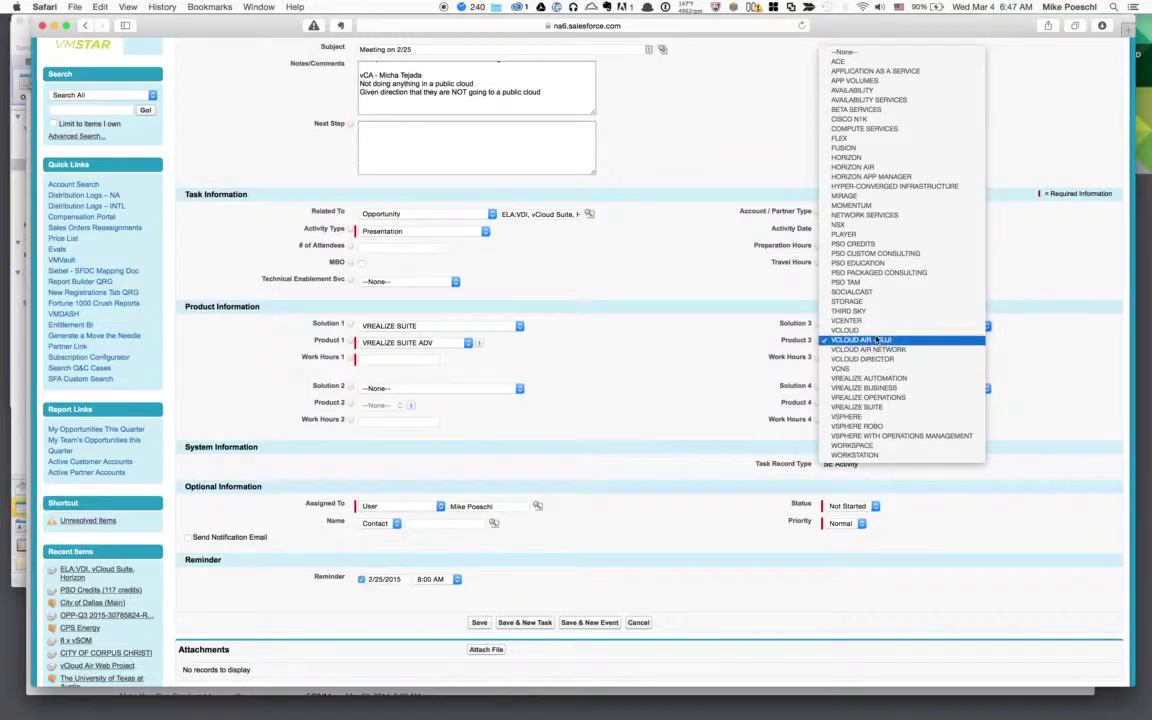
pyautogui.click(876, 340)
# Set the task's status to Completed with its reminder turned off, and try to save the task
pyautogui.scroll(-3, 598, 408)
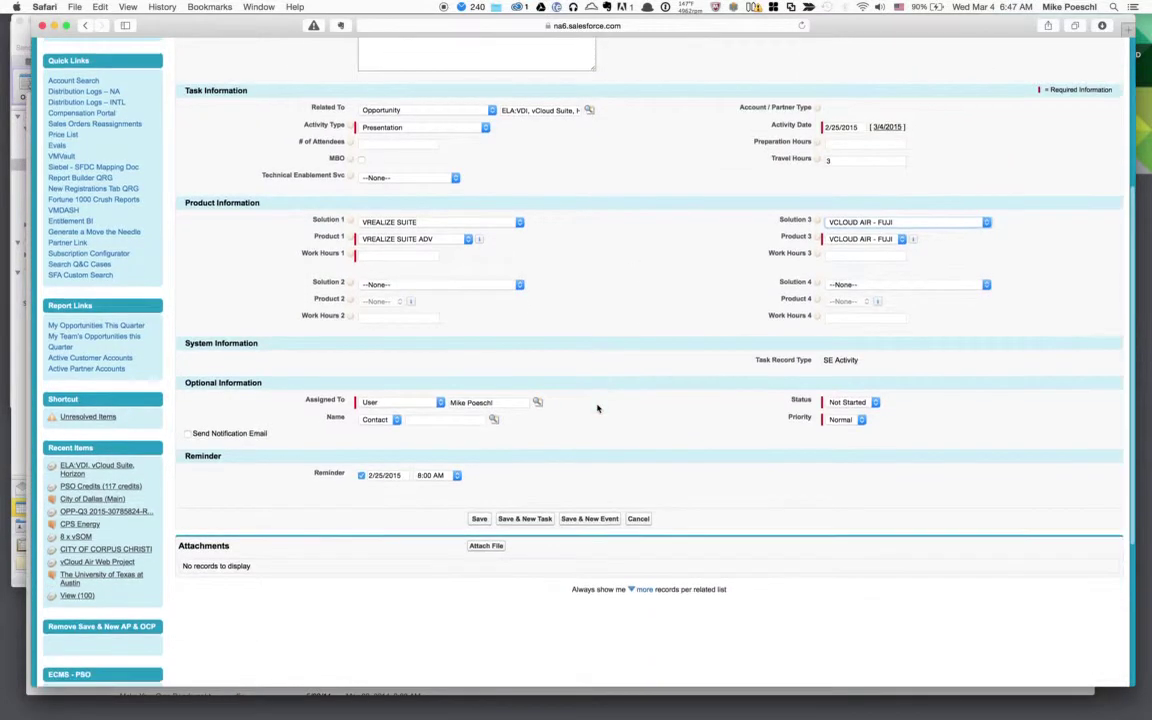
pyautogui.click(862, 397)
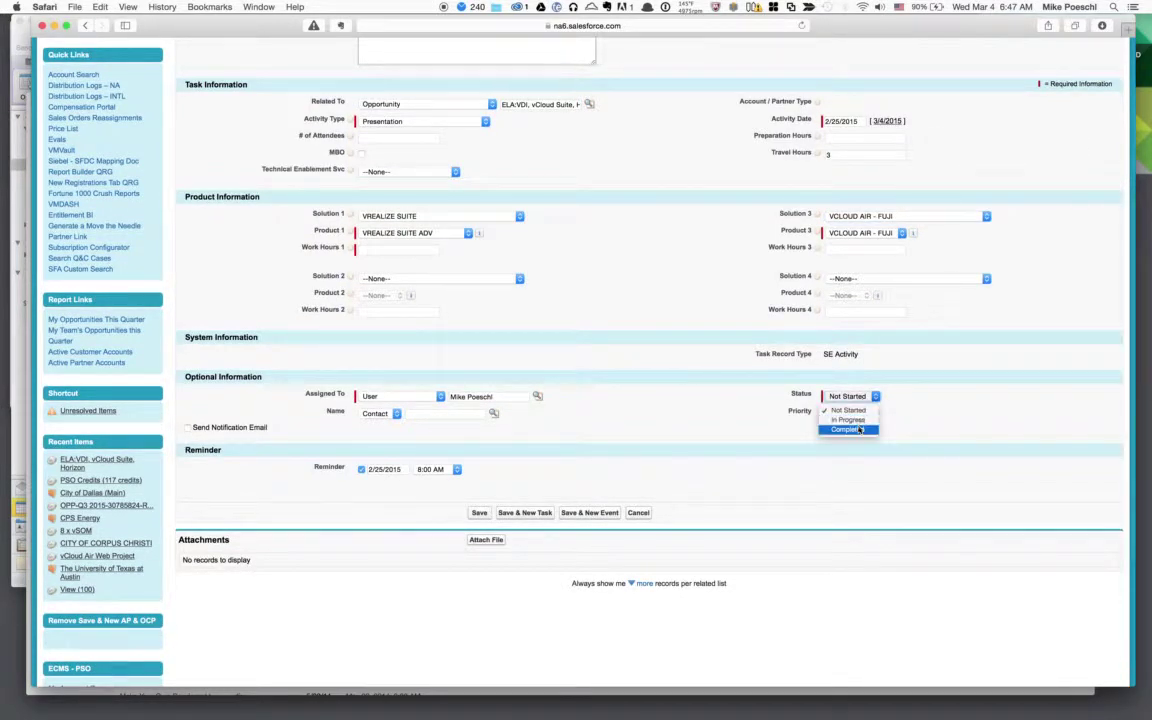
pyautogui.click(848, 429)
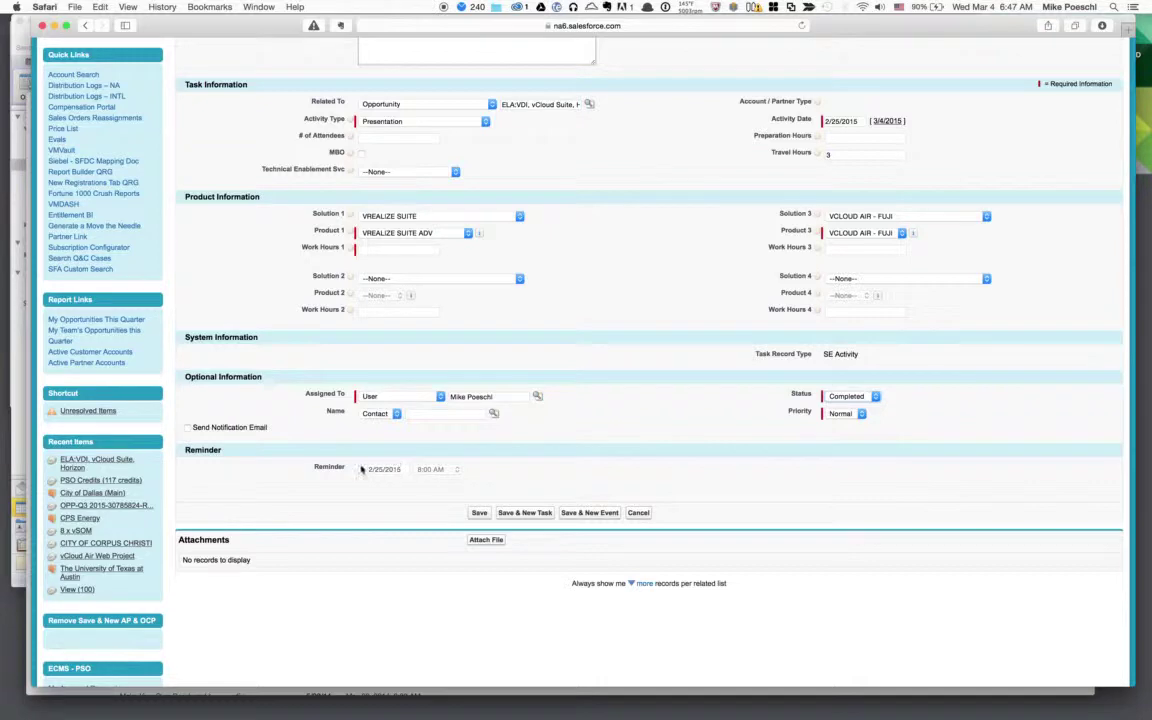
pyautogui.click(481, 514)
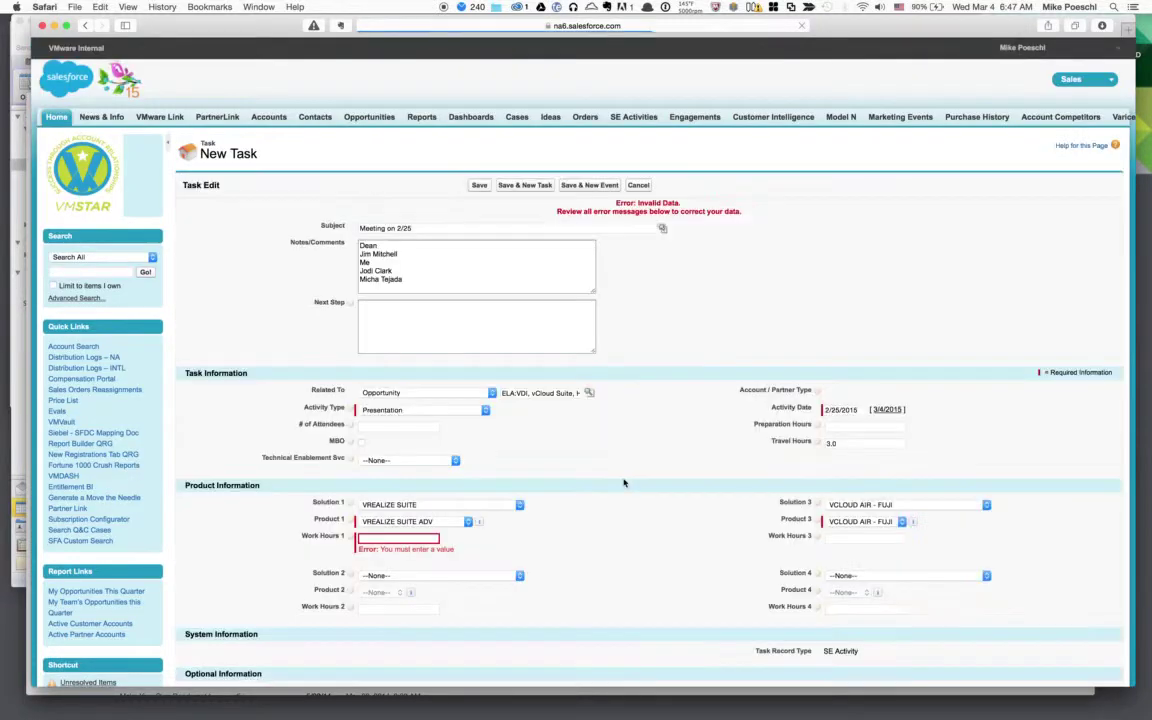
# Enter 1.5 as Work Hours 1 for the vRealize product and try to save the task again
pyautogui.scroll(-2, 640, 393)
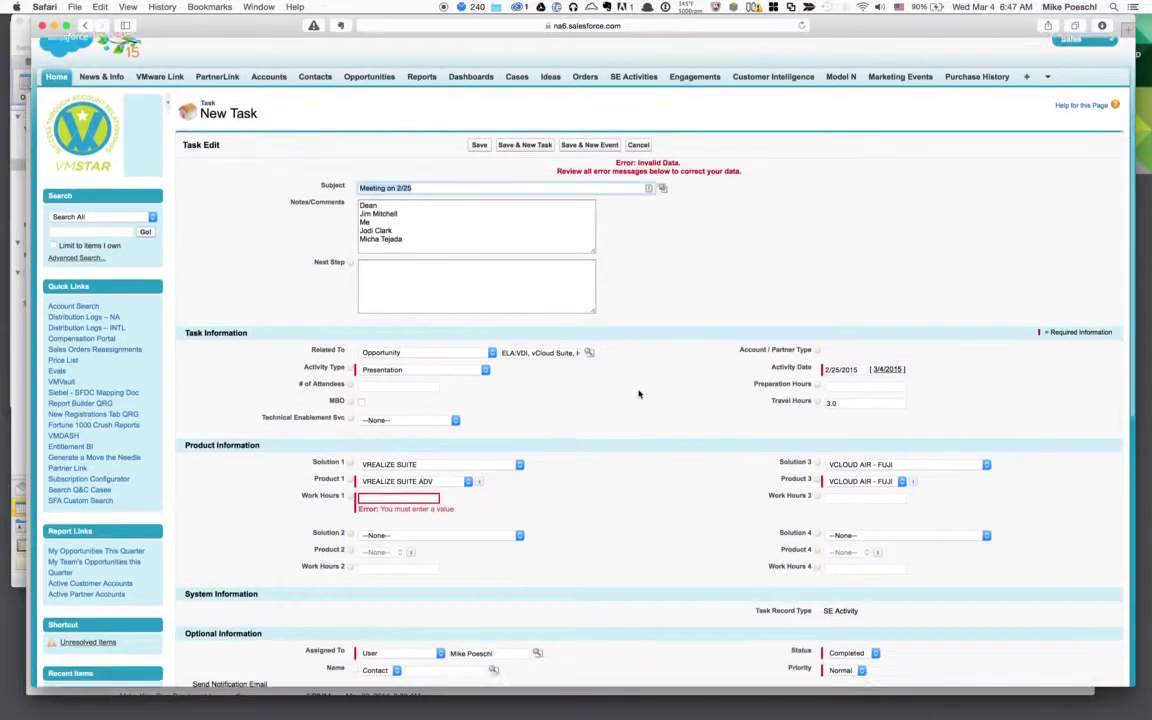
pyautogui.click(415, 476)
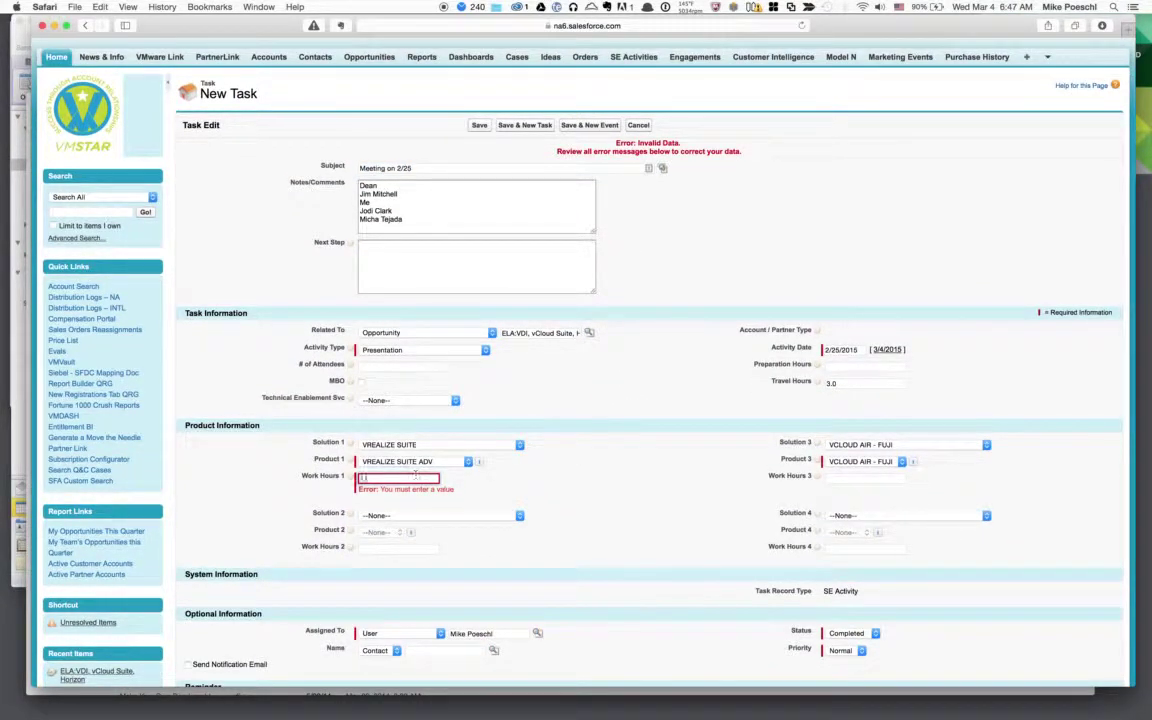
pyautogui.write('1.5')
pyautogui.scroll(-10, 605, 484)
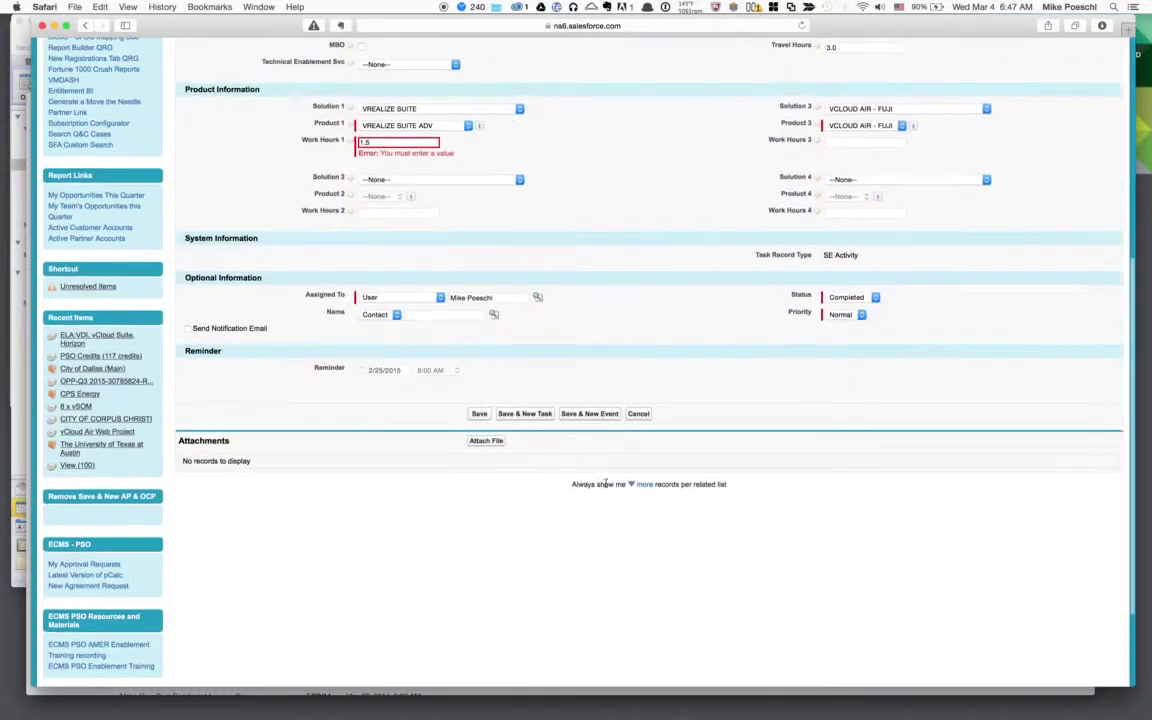
pyautogui.click(480, 414)
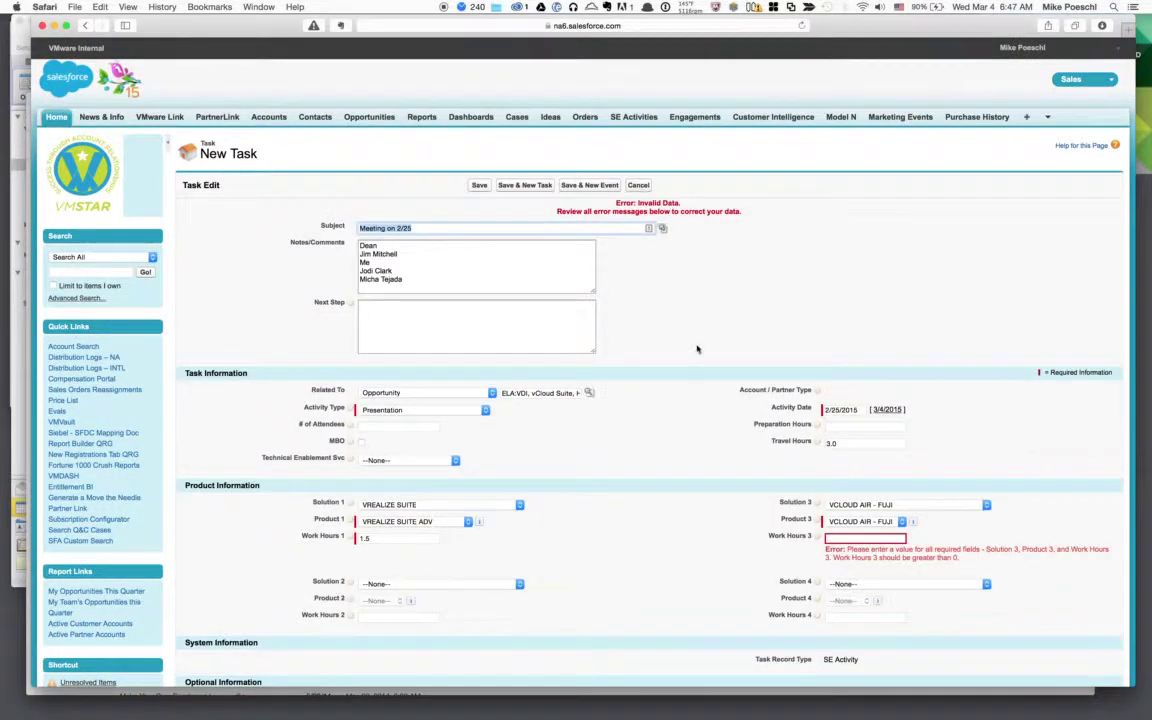
# Enter .5 as Work Hours 3, reduce Work Hours 1 to 1, and save the task
pyautogui.scroll(-3, 700, 355)
pyautogui.click(877, 432)
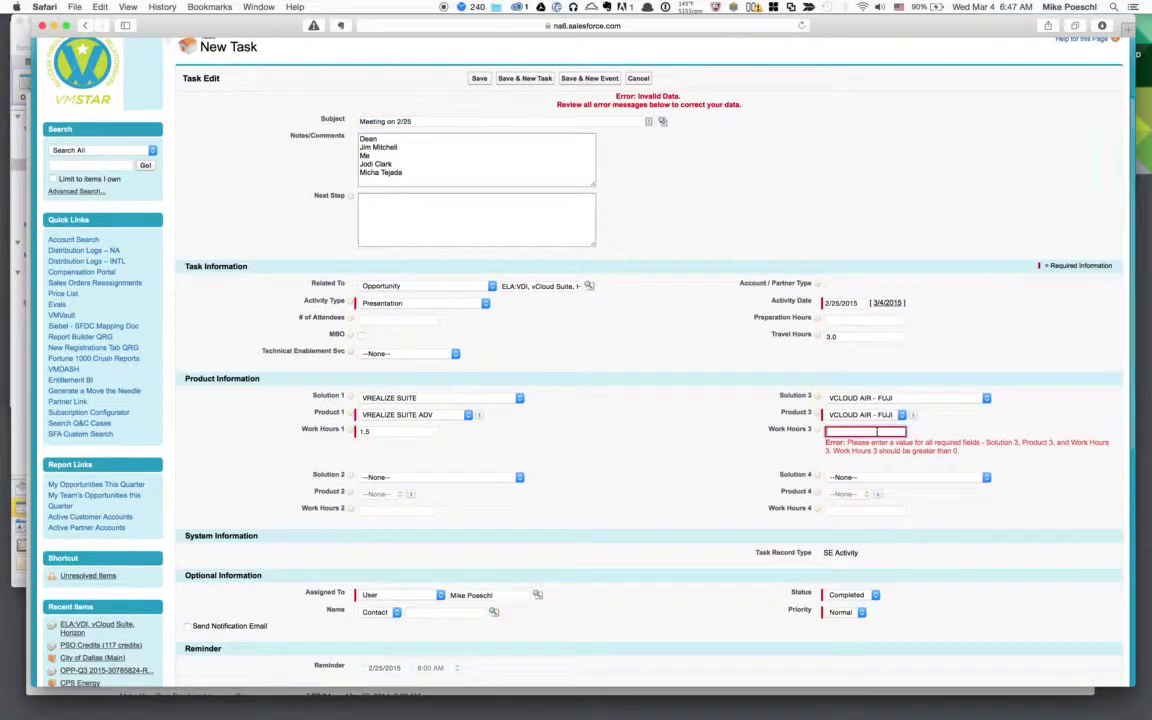
pyautogui.write('.5')
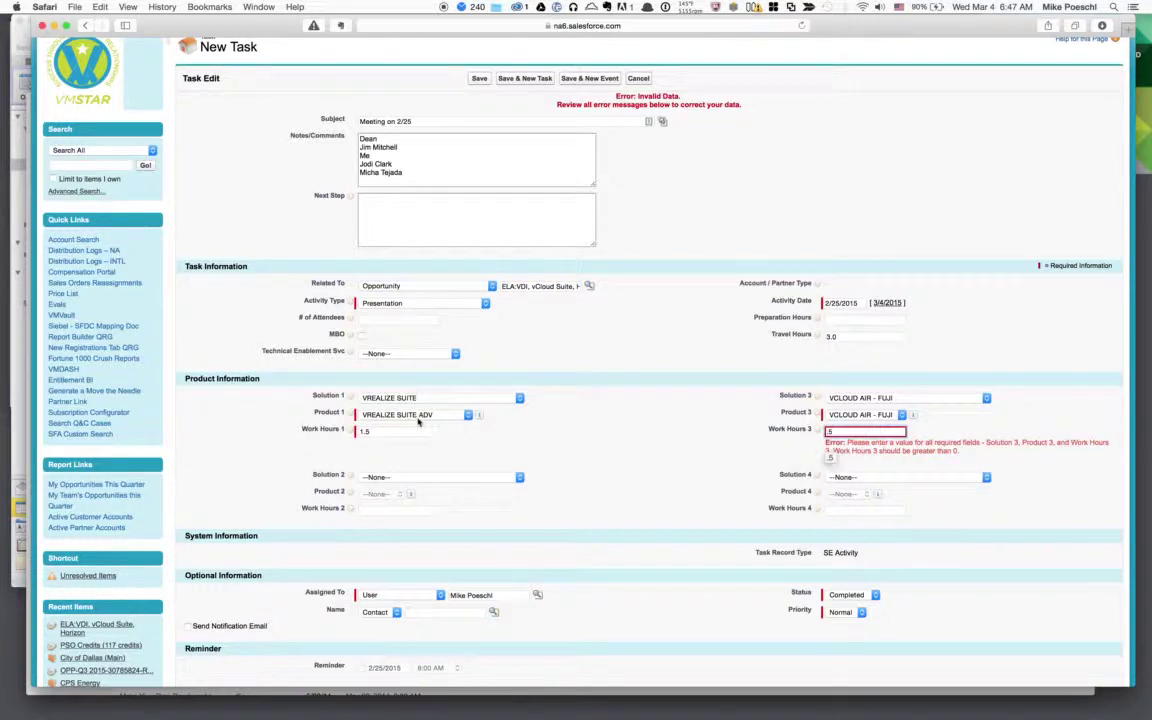
pyautogui.click(365, 431)
pyautogui.press('BackSpace')
pyautogui.press('BackSpace')
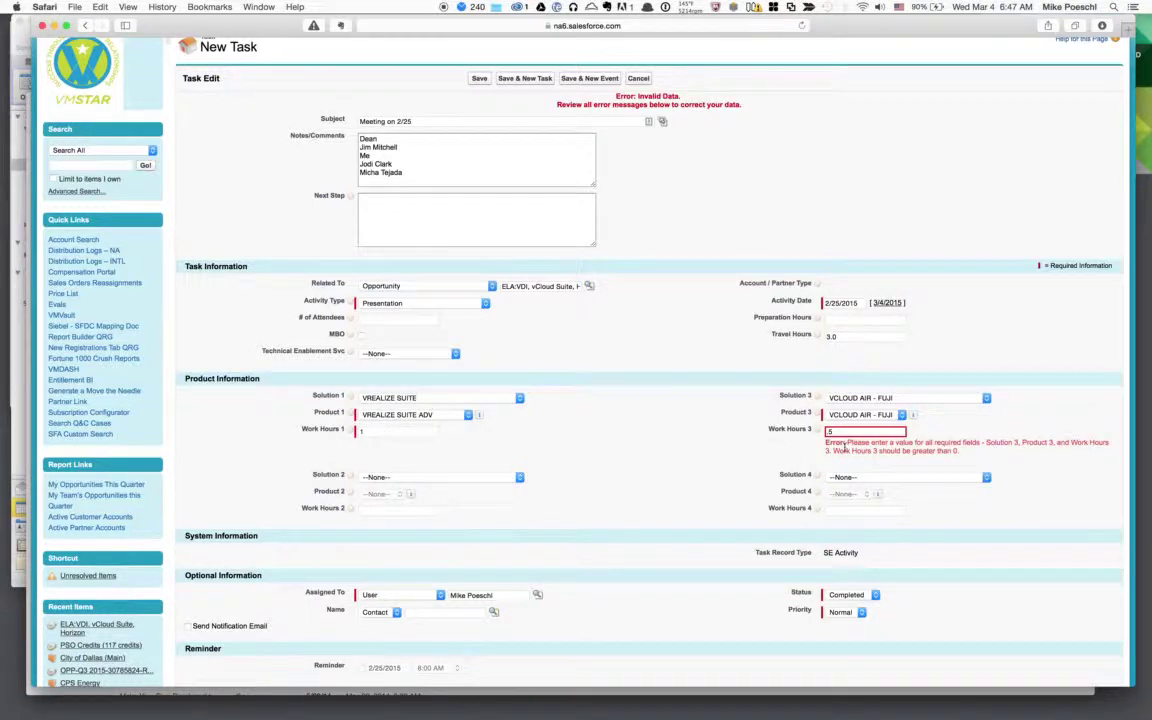
pyautogui.scroll(-5, 661, 455)
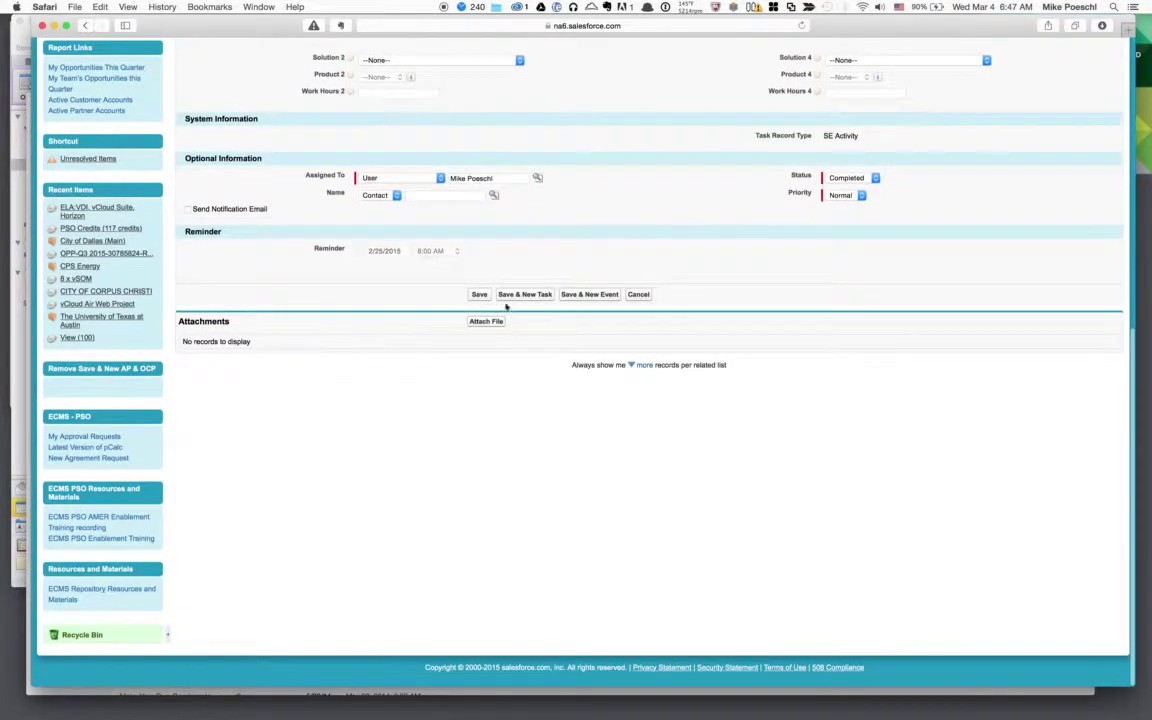
pyautogui.click(479, 295)
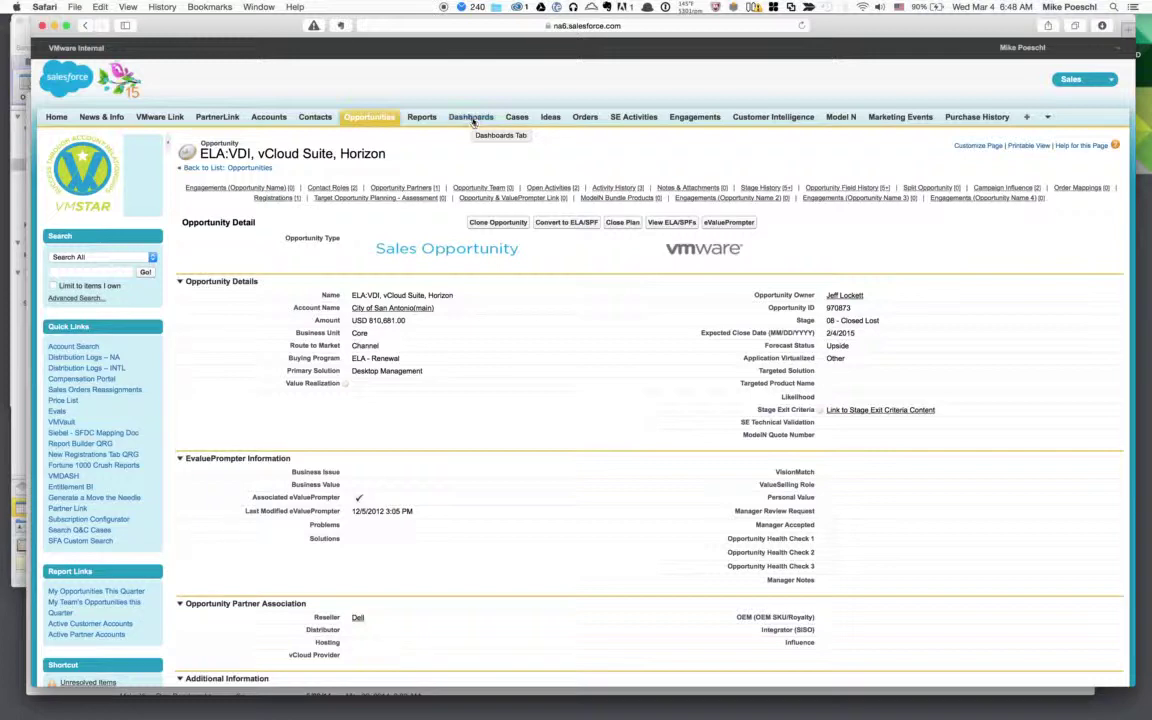
# Switch to the Outlook calendar to review the February 25 customer meetings and drive times, and return to Salesforce in Safari
pyautogui.press('super+Tab')
pyautogui.press('super+Tab')
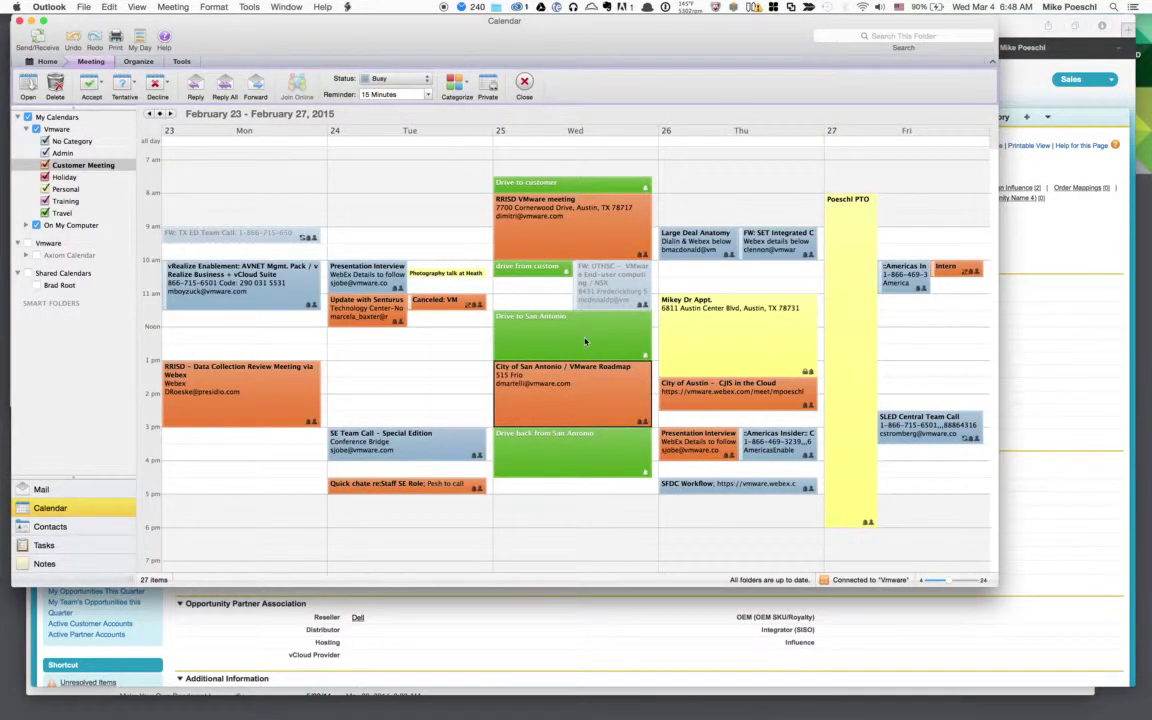
pyautogui.press('super+Tab')
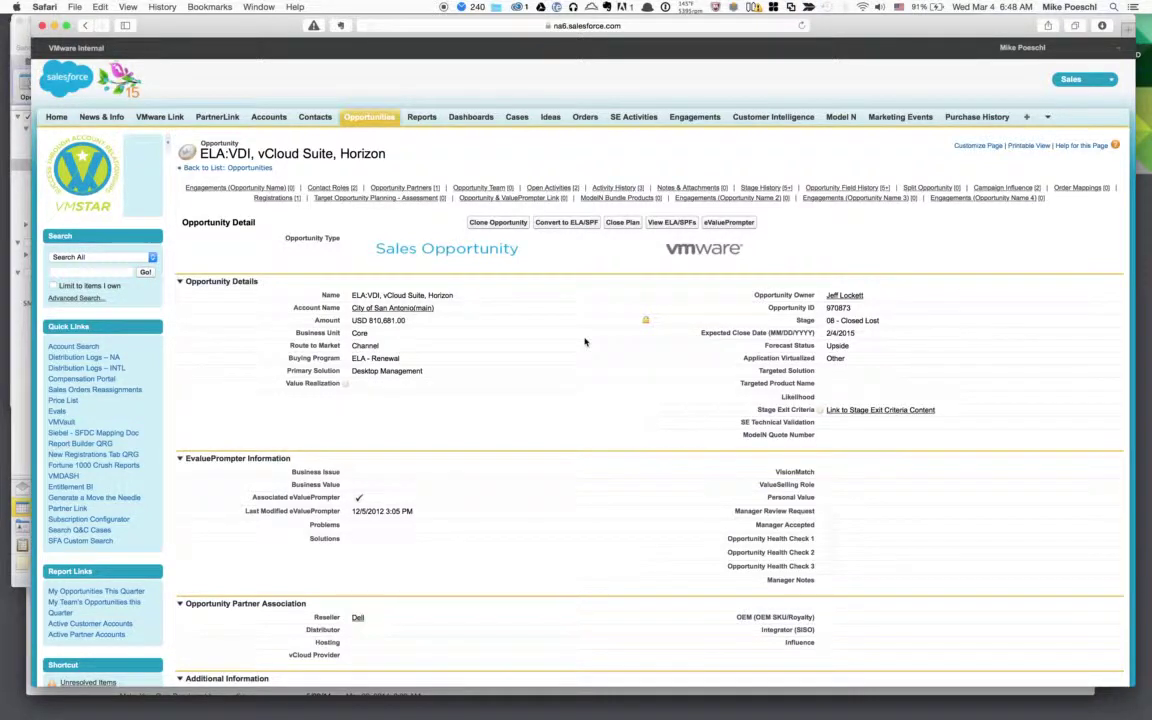
# Refresh the SLED Central Select Field Sales Team Dash and check its Stage 2-5 Forecast Opps report
pyautogui.click(464, 117)
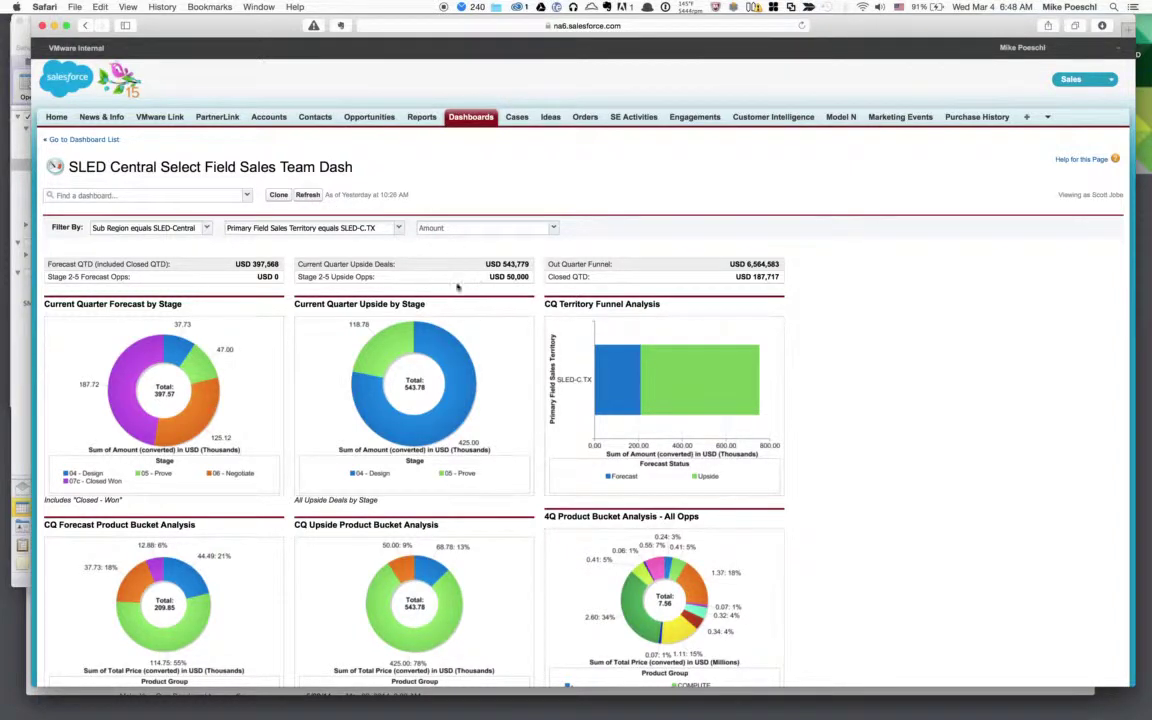
pyautogui.click(307, 195)
pyautogui.click(90, 280)
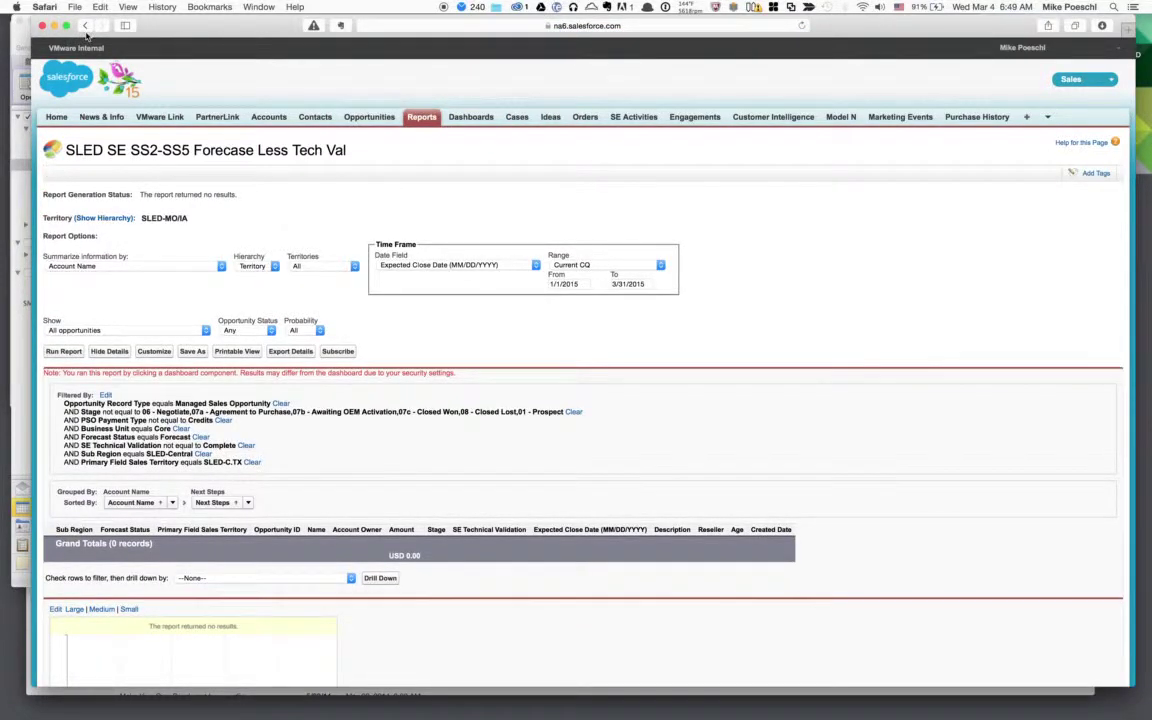
pyautogui.click(85, 27)
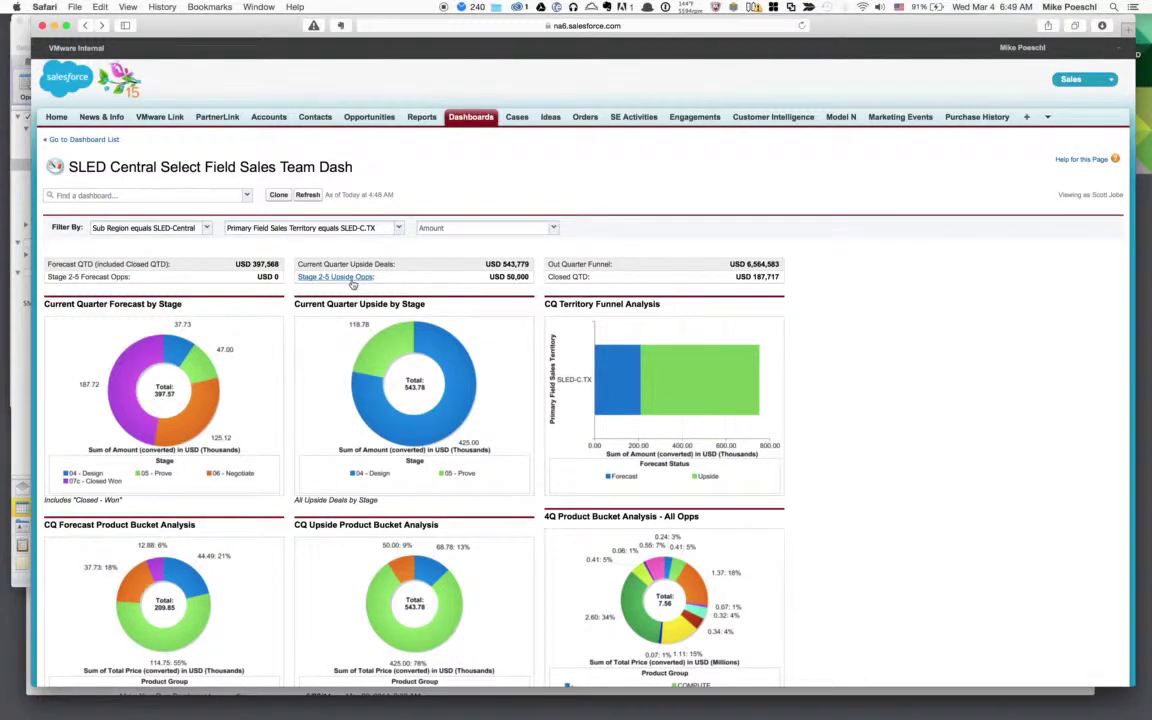
# Open the dashboard's Stage 2-5 Upside Opps report and go to its vCloud Air Web Project opportunity
pyautogui.click(352, 280)
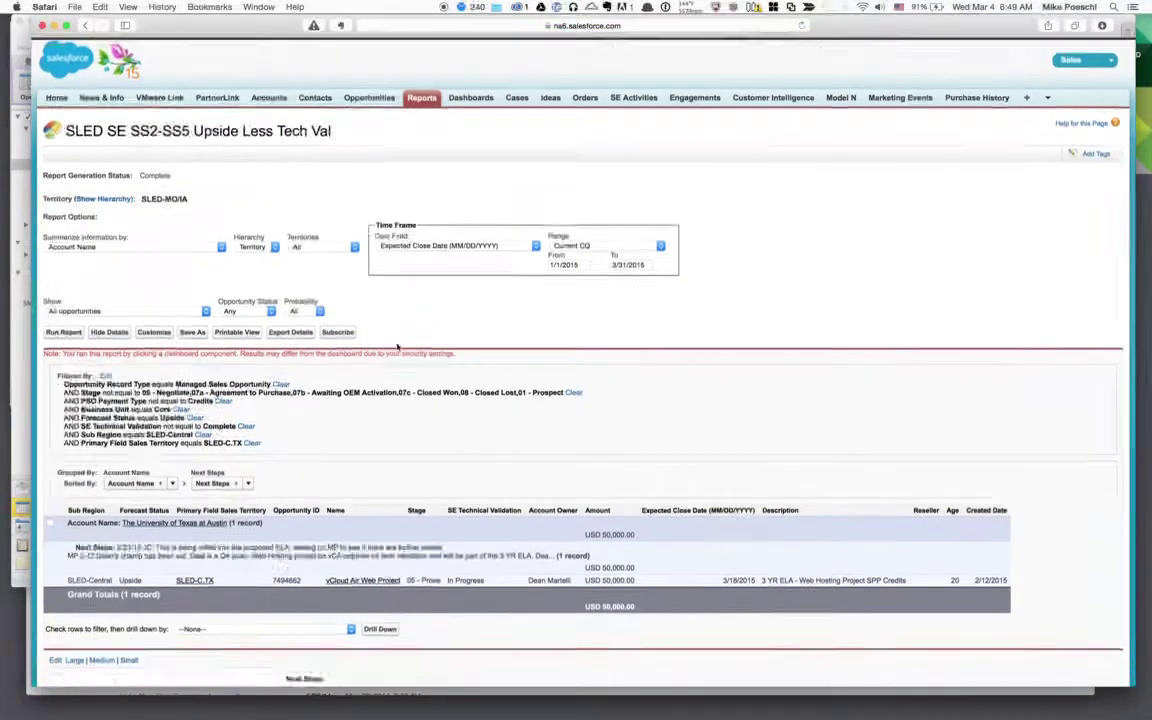
pyautogui.scroll(-5, 397, 347)
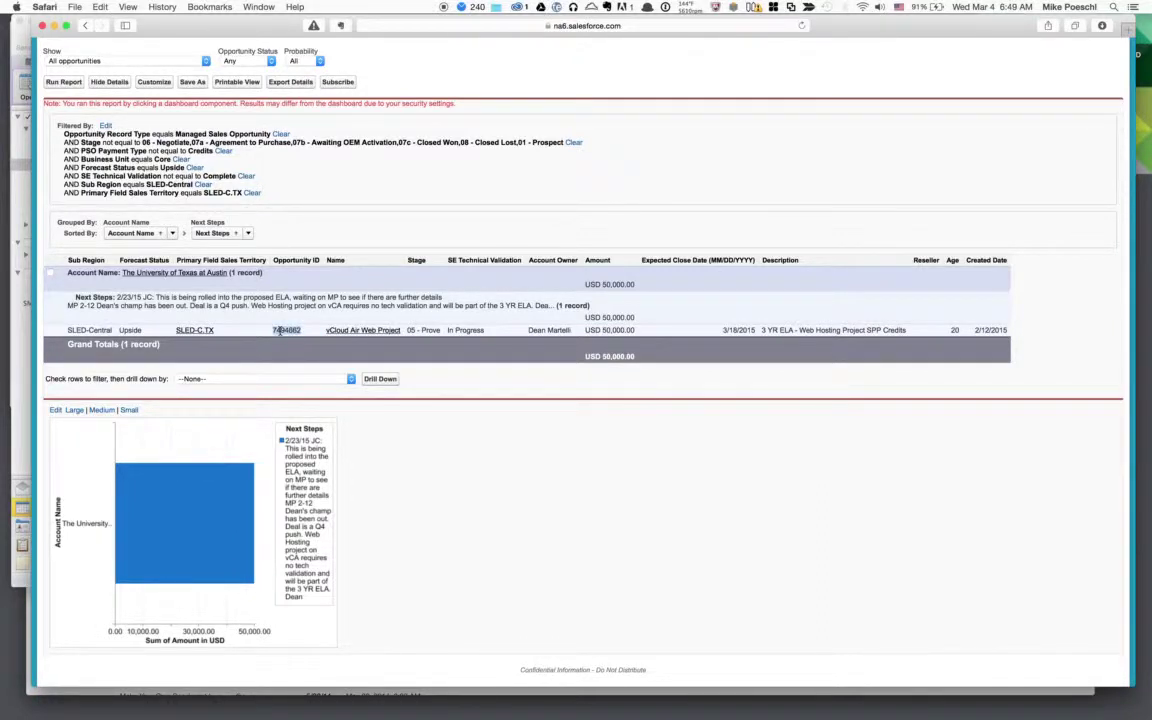
pyautogui.doubleClick(283, 331)
pyautogui.click(366, 334)
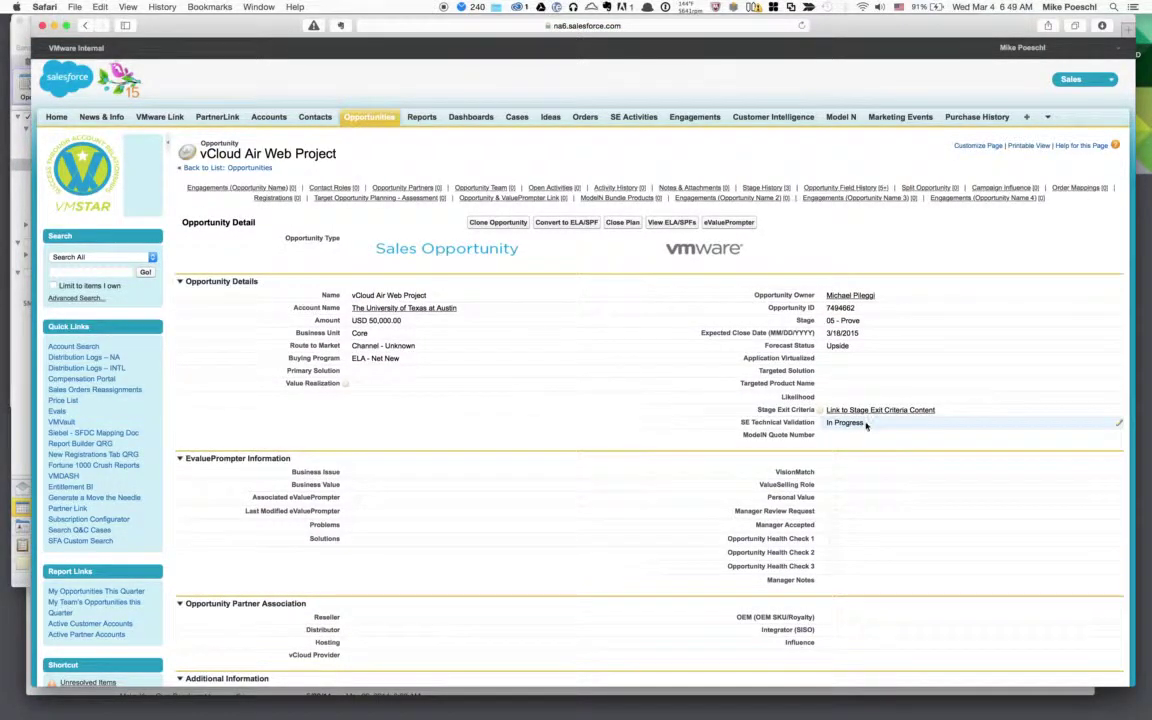
# Set the SE Technical Validation of the vCloud Air Web Project opportunity to Complete
pyautogui.doubleClick(866, 425)
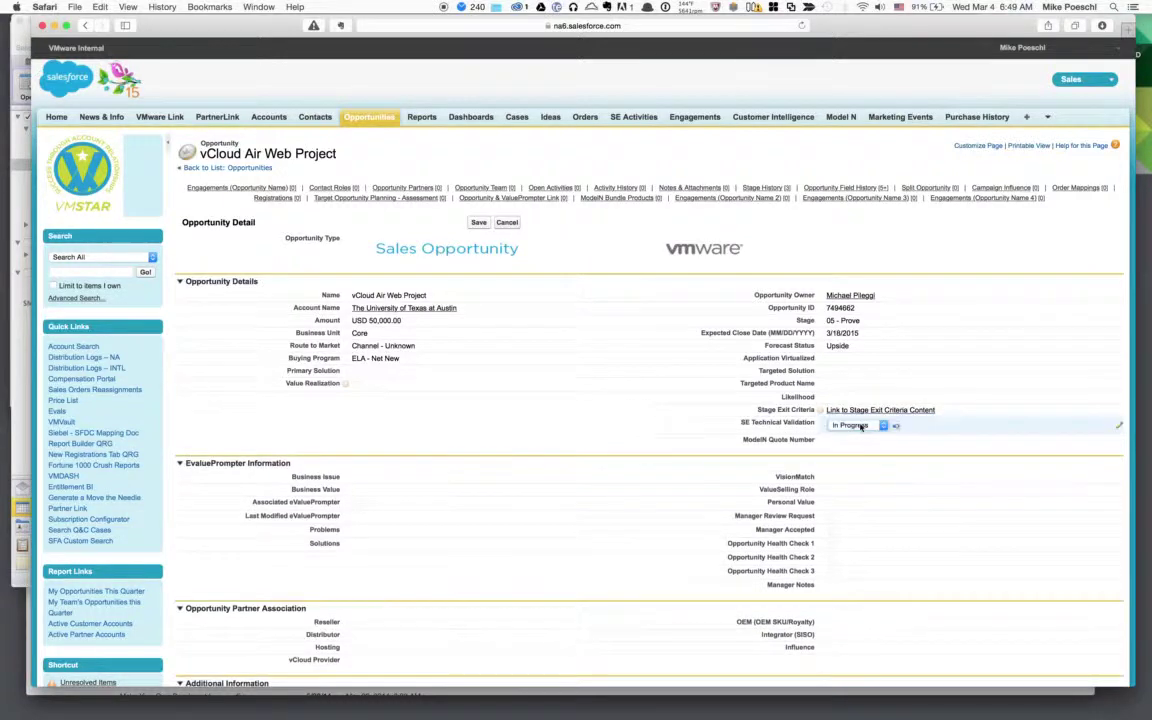
pyautogui.click(876, 426)
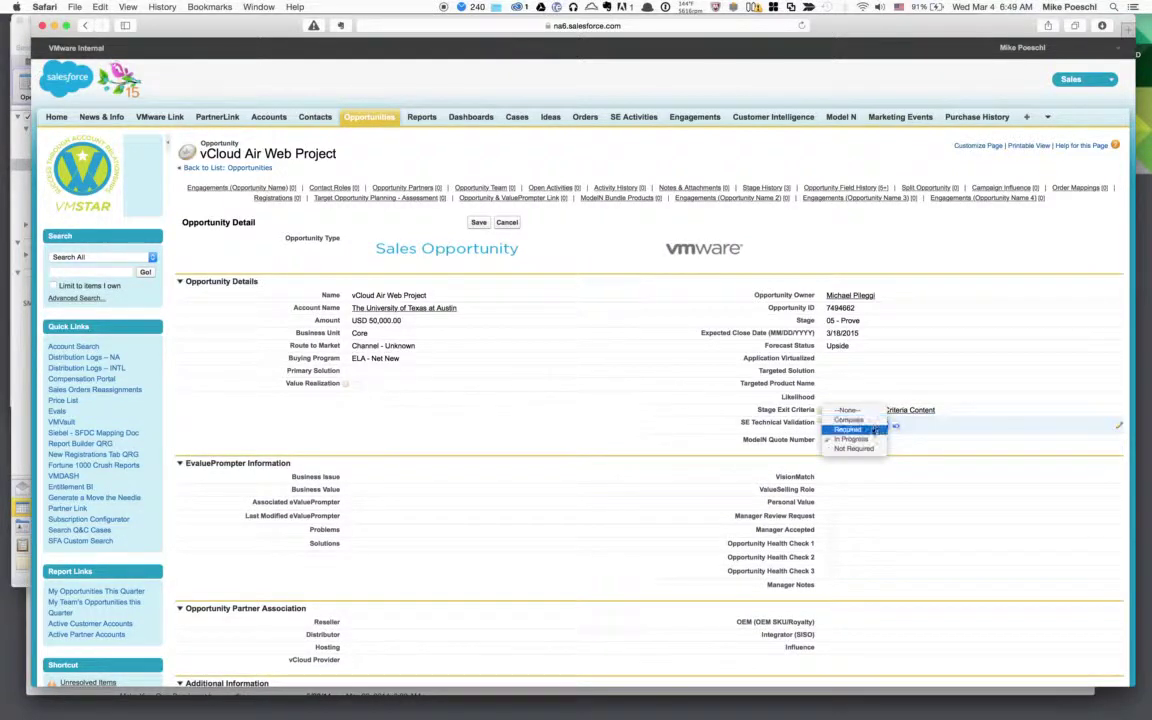
pyautogui.click(878, 422)
pyautogui.click(580, 389)
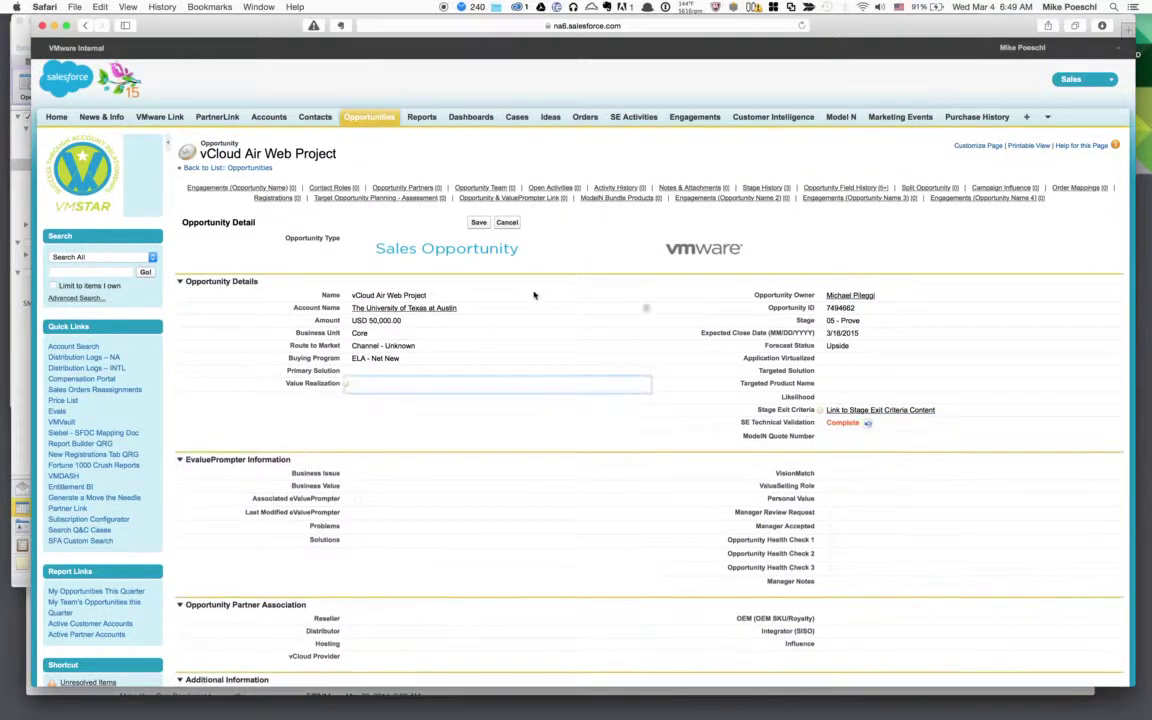
# Save the vCloud Air Web Project opportunity, and return to the SLED Central Select Field Sales Team Dash and refresh it
pyautogui.click(479, 222)
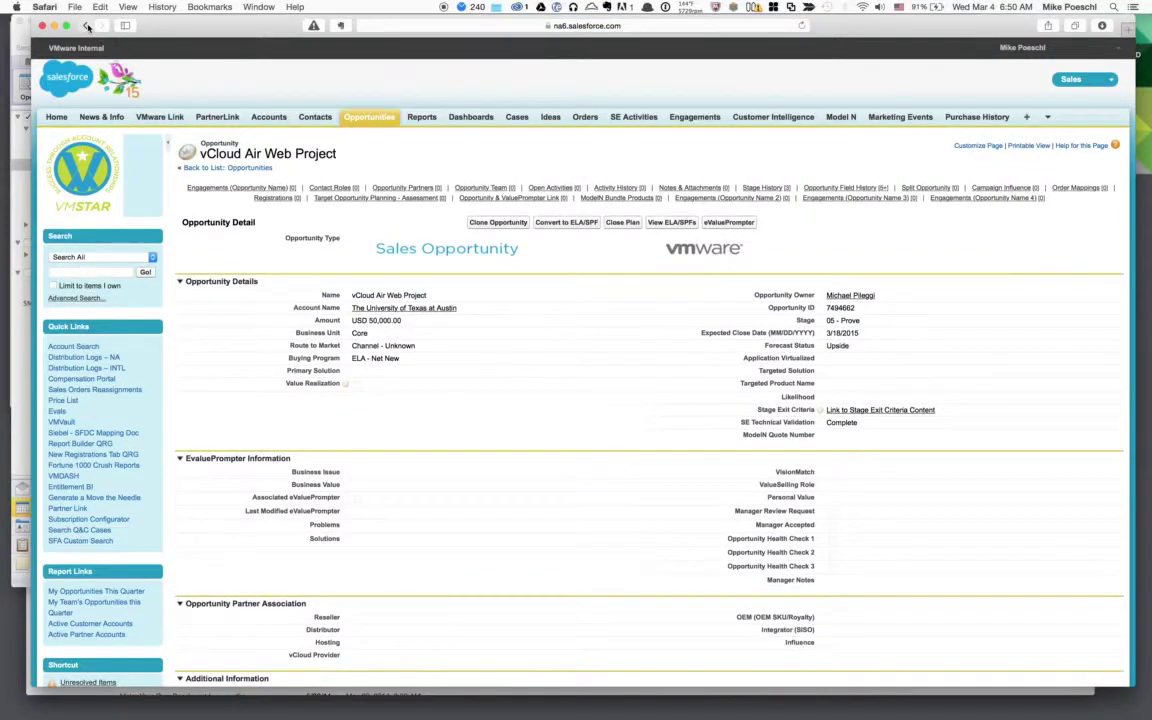
pyautogui.click(87, 27)
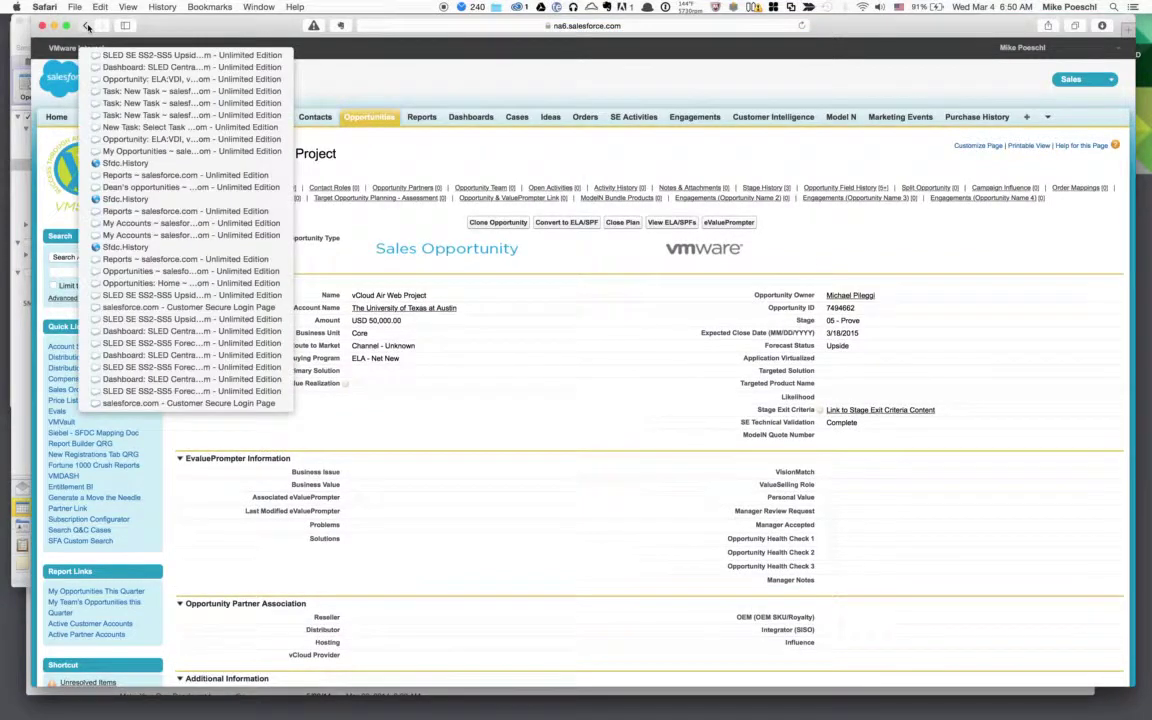
pyautogui.click(128, 67)
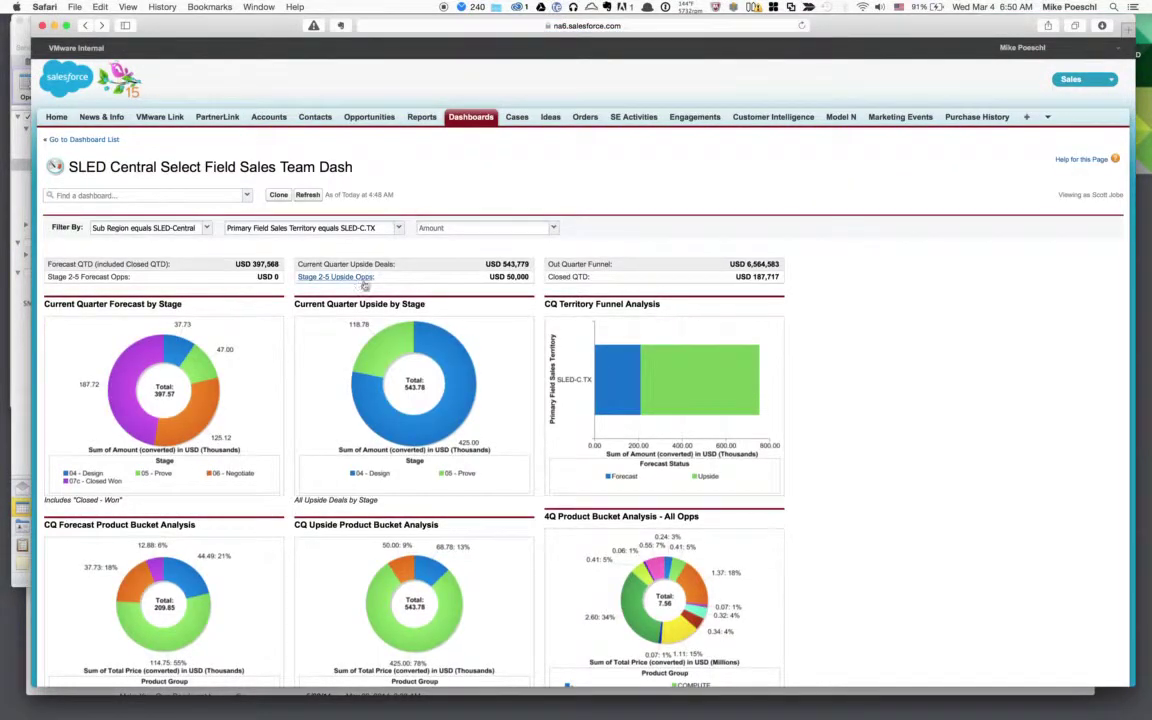
pyautogui.click(310, 195)
pyautogui.scroll(-3, 310, 311)
pyautogui.scroll(-15, 310, 311)
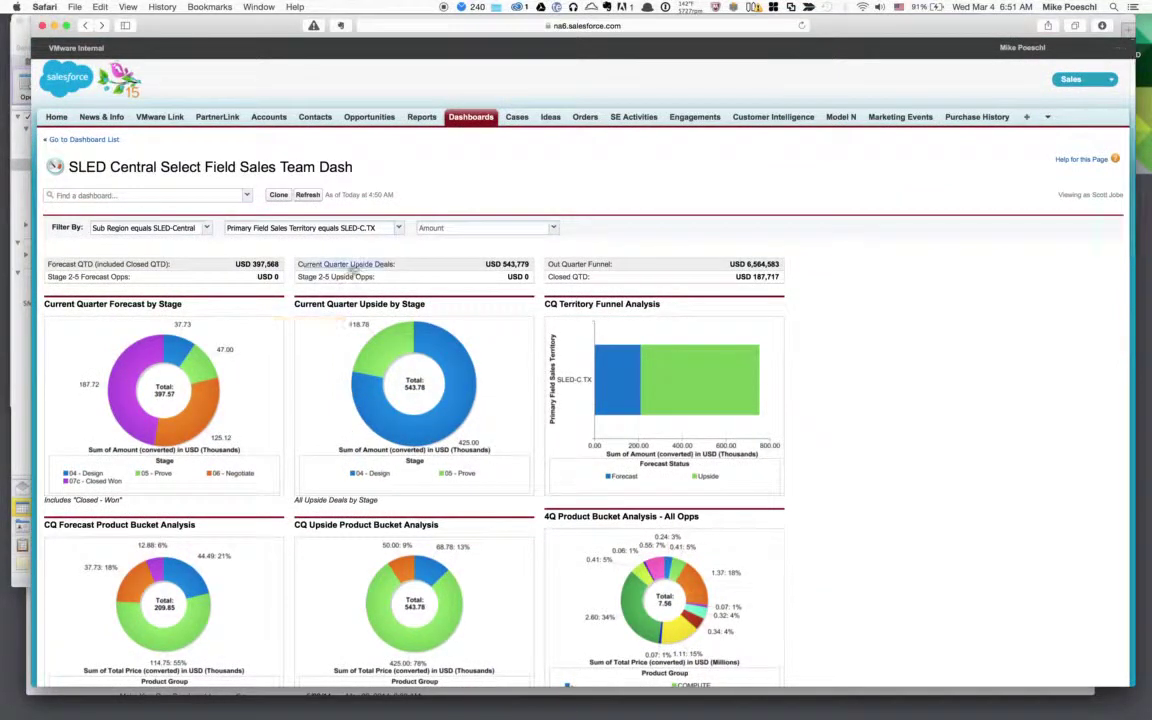
# Filter the dashboard to the Primary Field Sales Territory SLED-TX ED and refresh its data
pyautogui.click(360, 227)
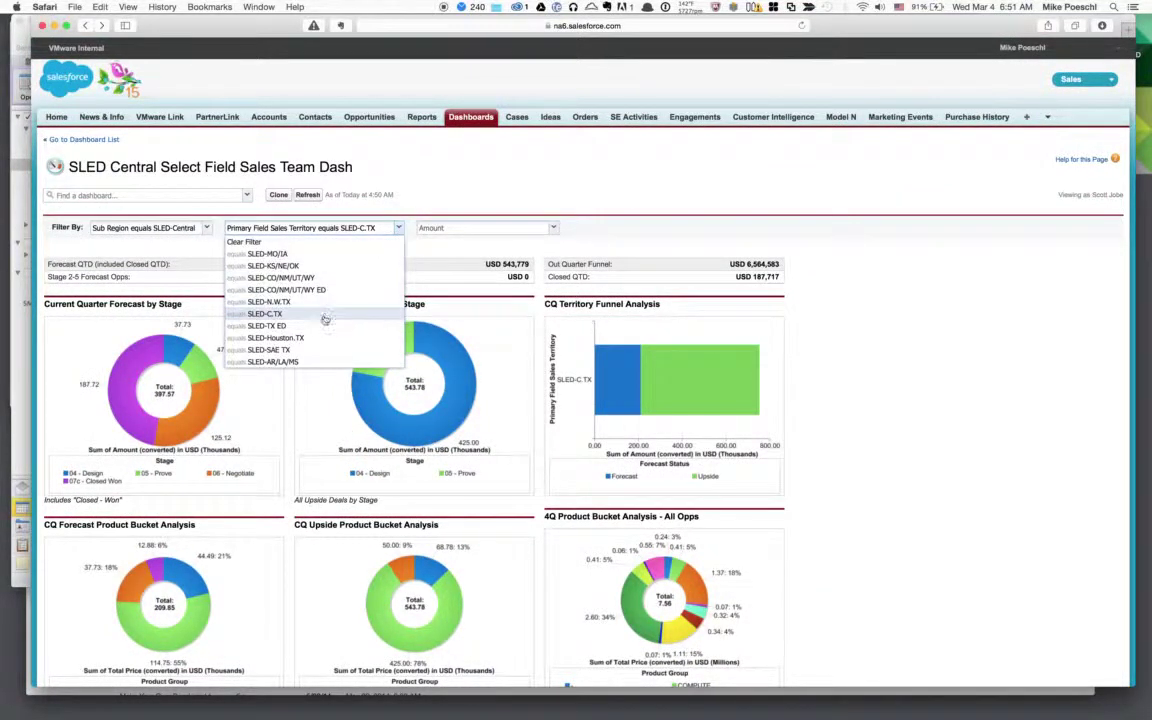
pyautogui.click(290, 325)
pyautogui.click(304, 196)
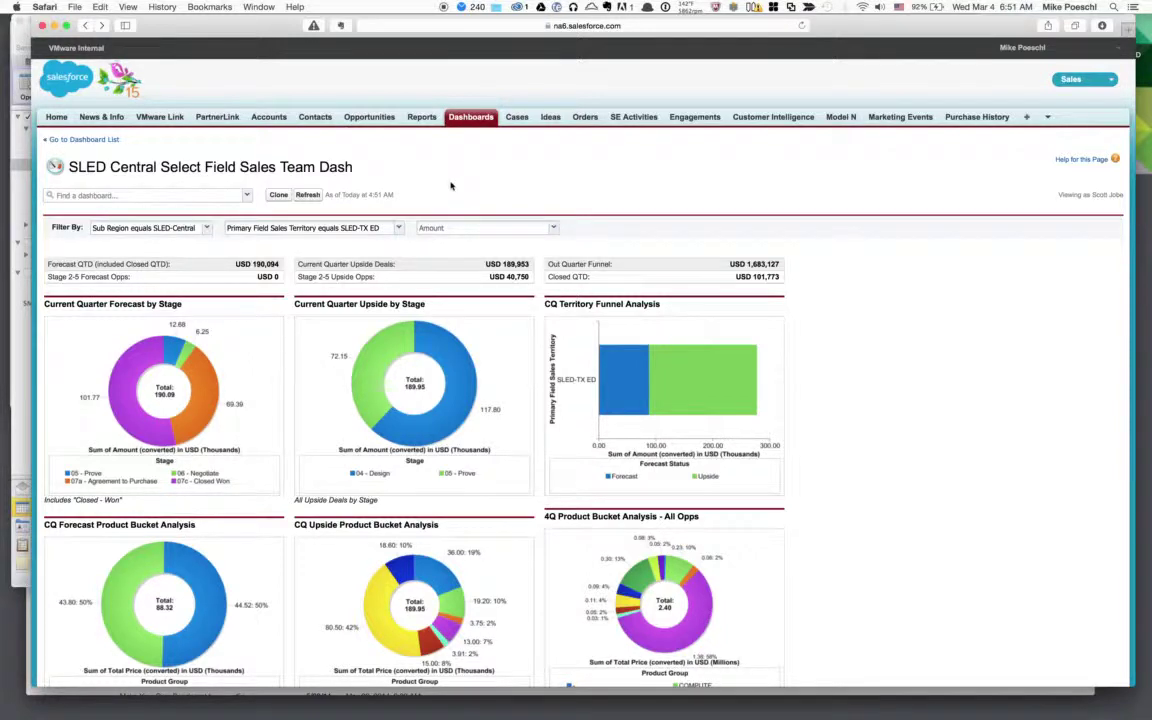
# Open the dashboard's Stage 2-5 Upside Opps report and go to its SFA Police Project opportunity
pyautogui.scroll(-2, 450, 185)
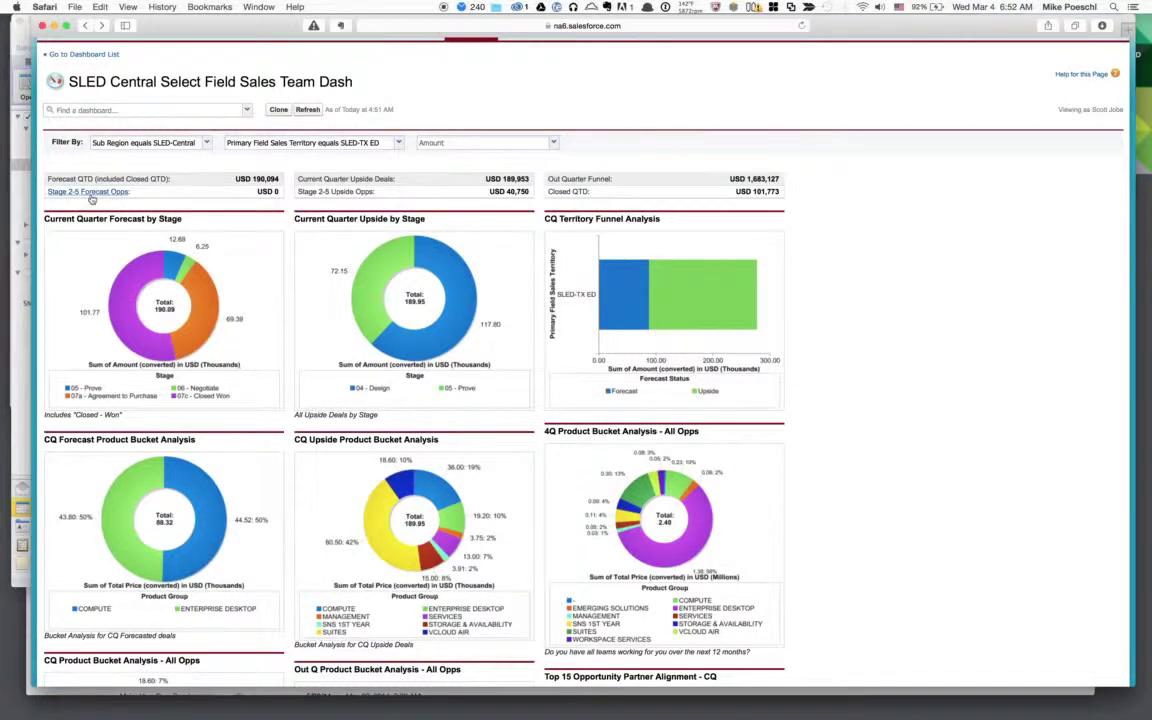
pyautogui.click(334, 193)
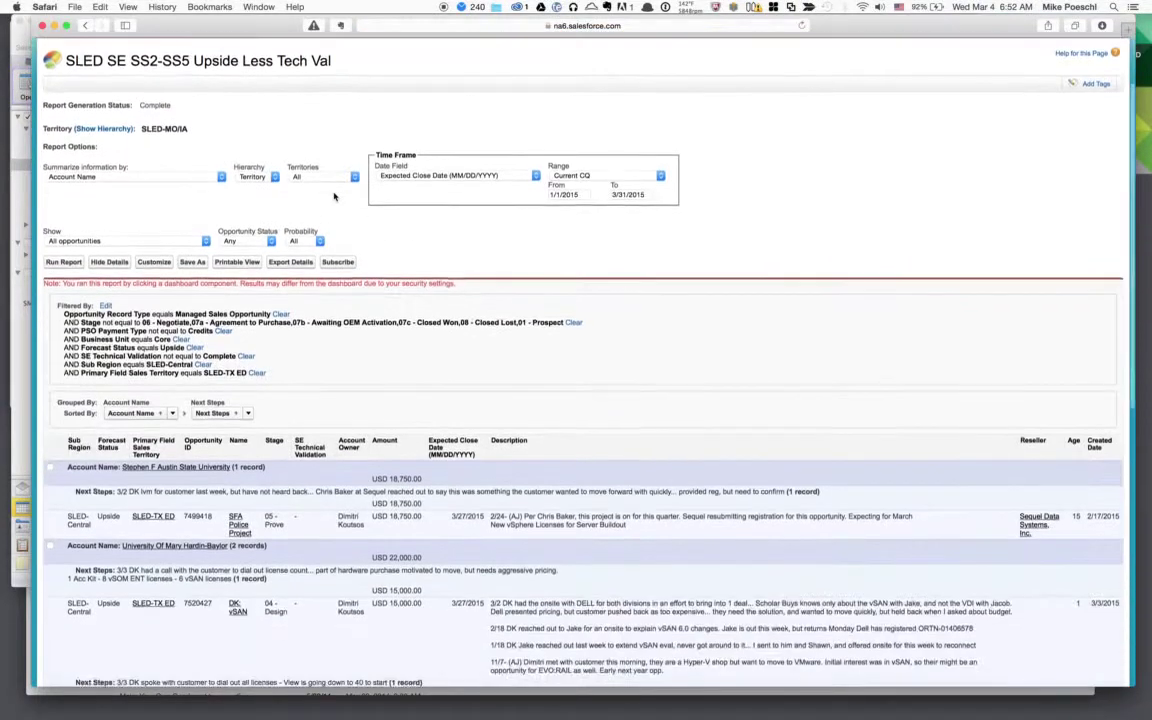
pyautogui.scroll(-5, 334, 196)
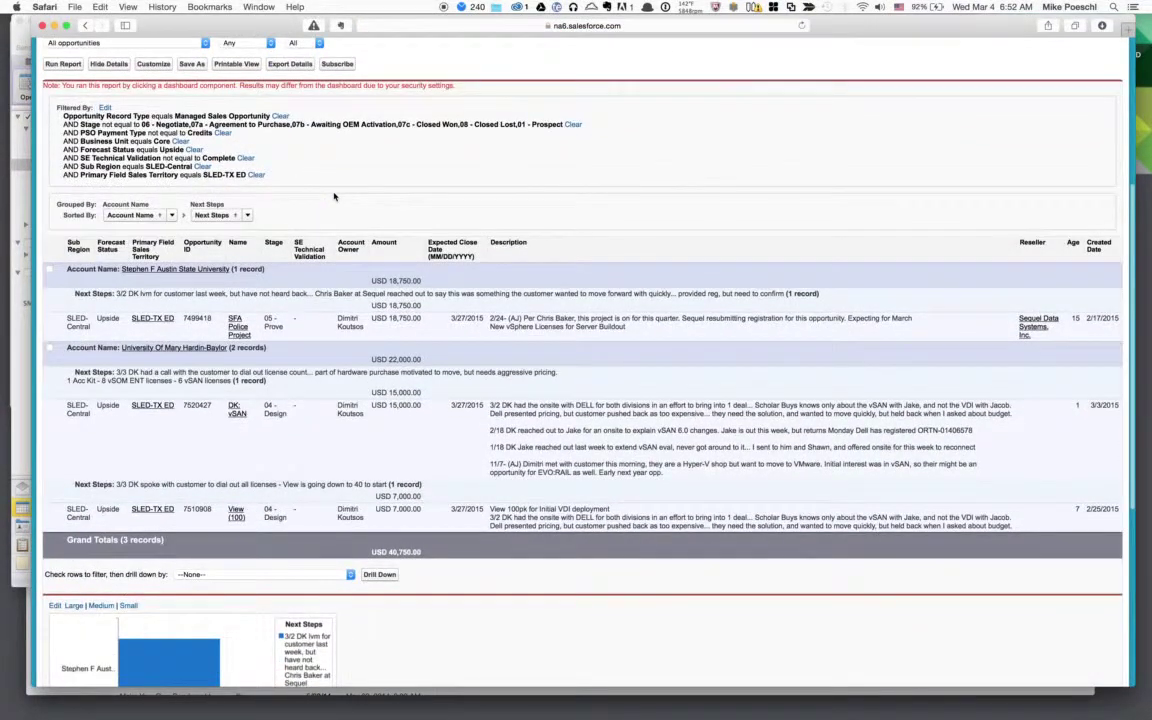
pyautogui.scroll(-1, 334, 196)
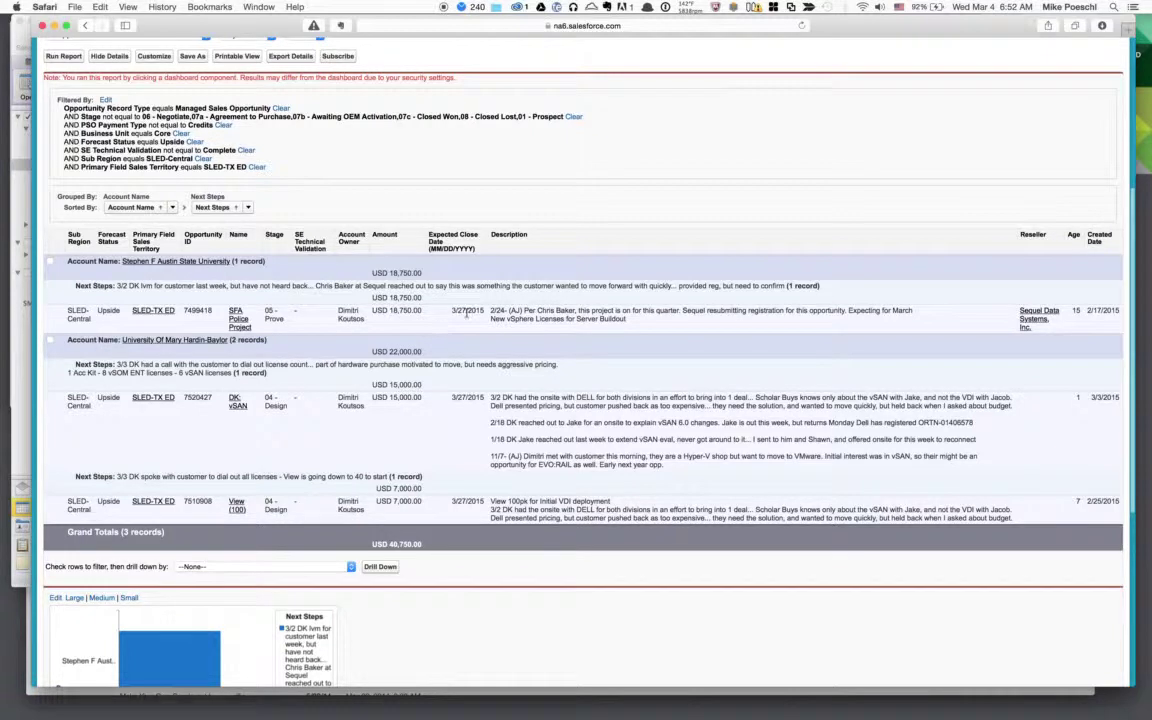
pyautogui.click(240, 320)
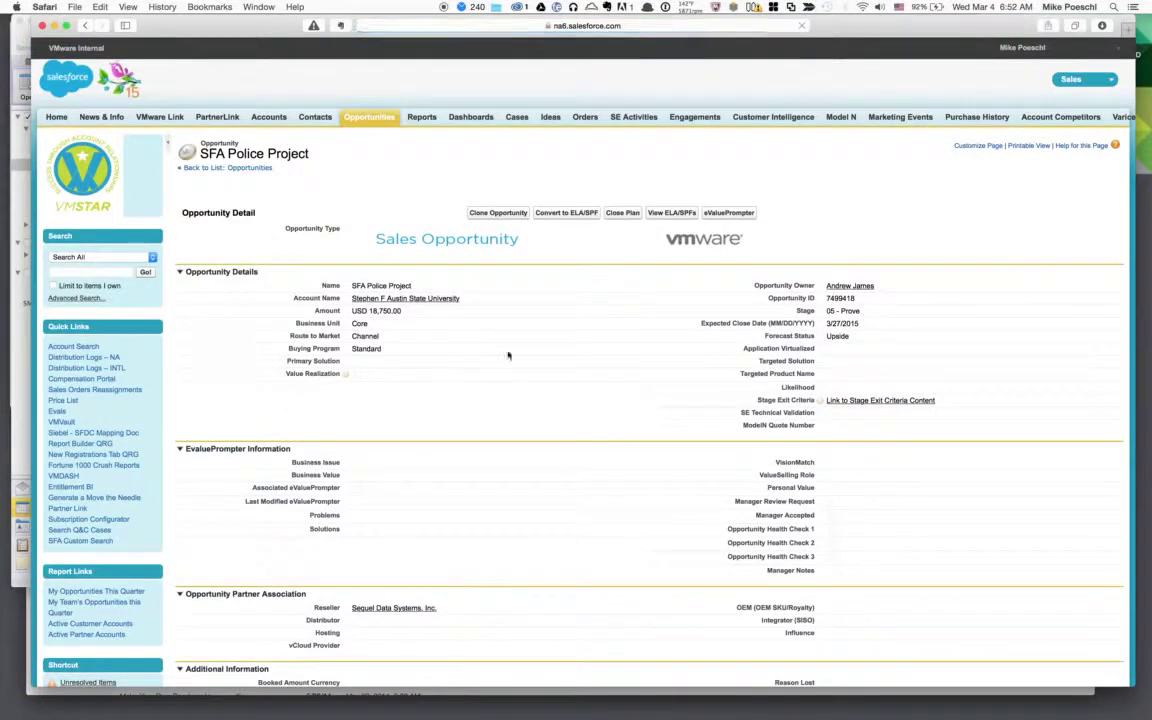
# Set the SE Technical Validation of the SFA Police Project opportunity to Complete and save it
pyautogui.scroll(-3, 516, 362)
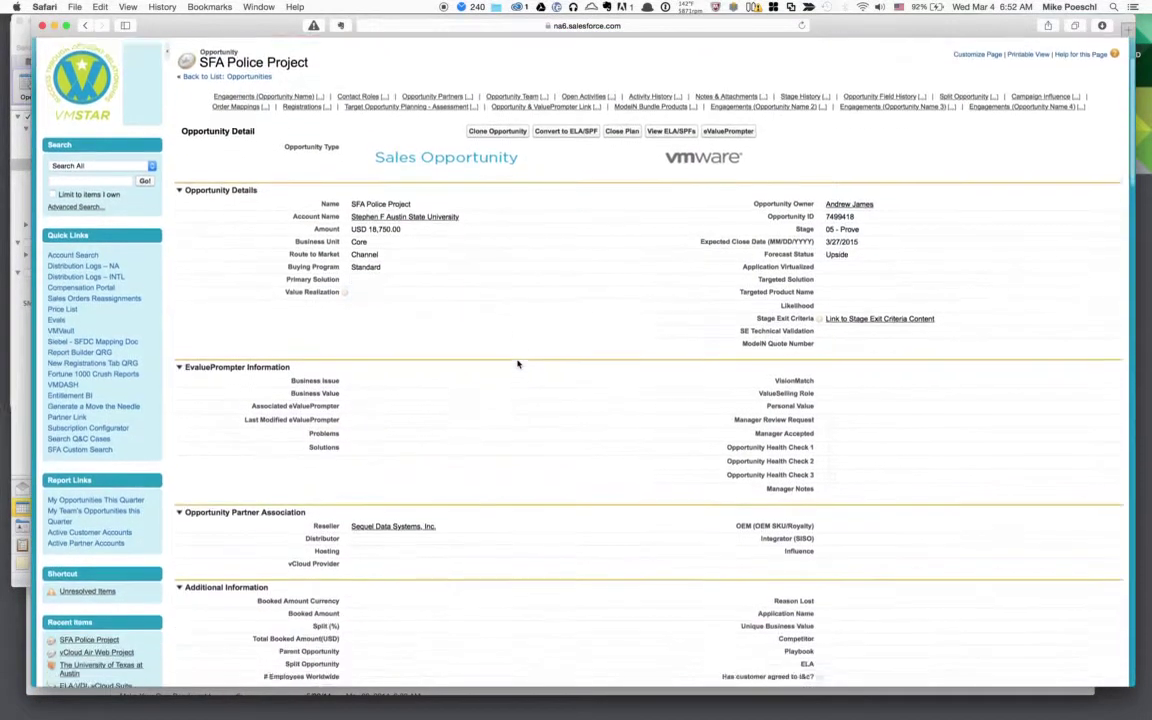
pyautogui.doubleClick(843, 318)
pyautogui.click(848, 319)
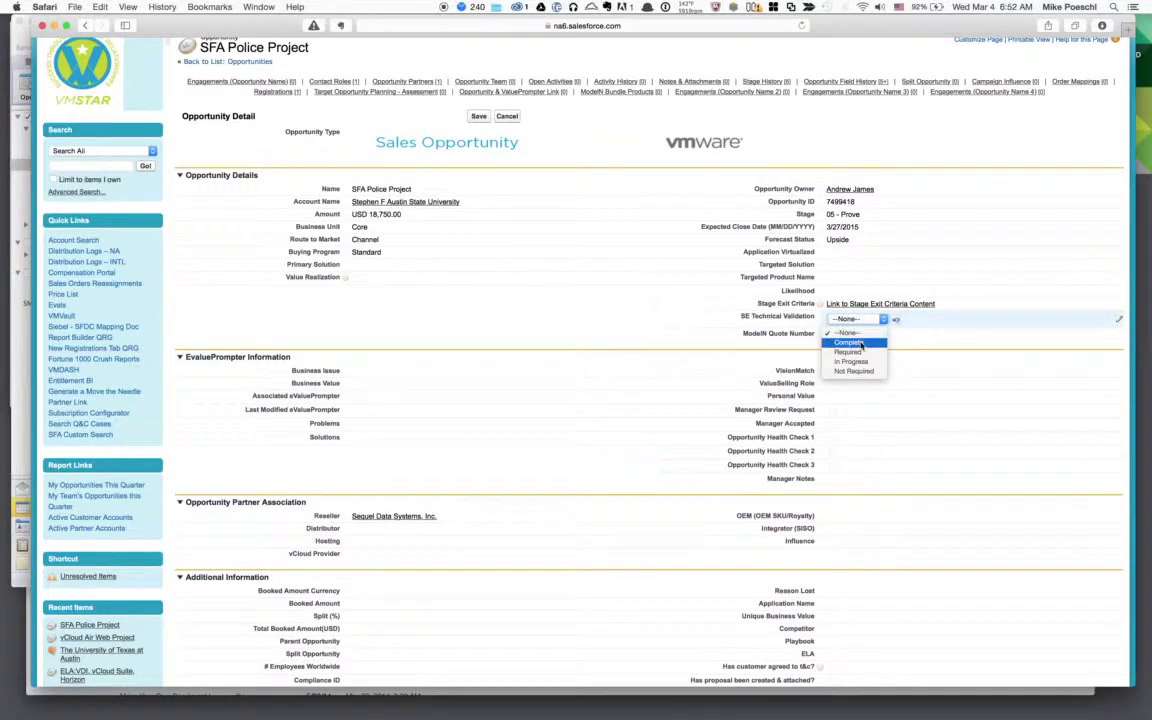
pyautogui.click(860, 343)
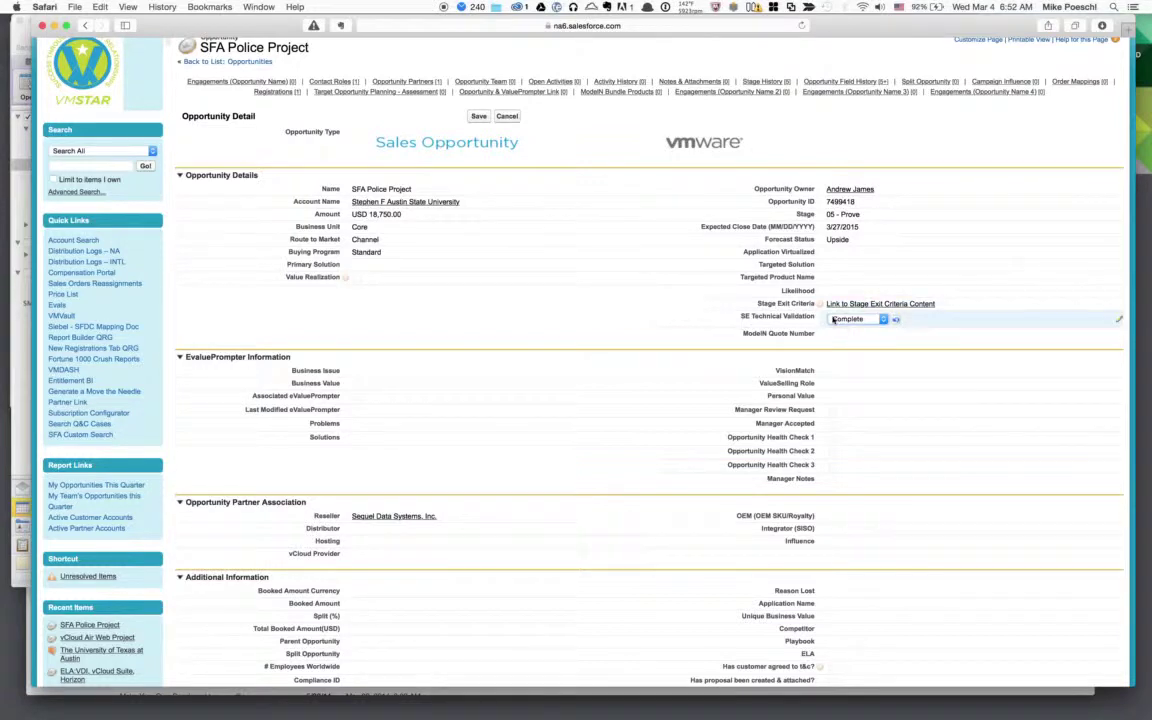
pyautogui.click(480, 118)
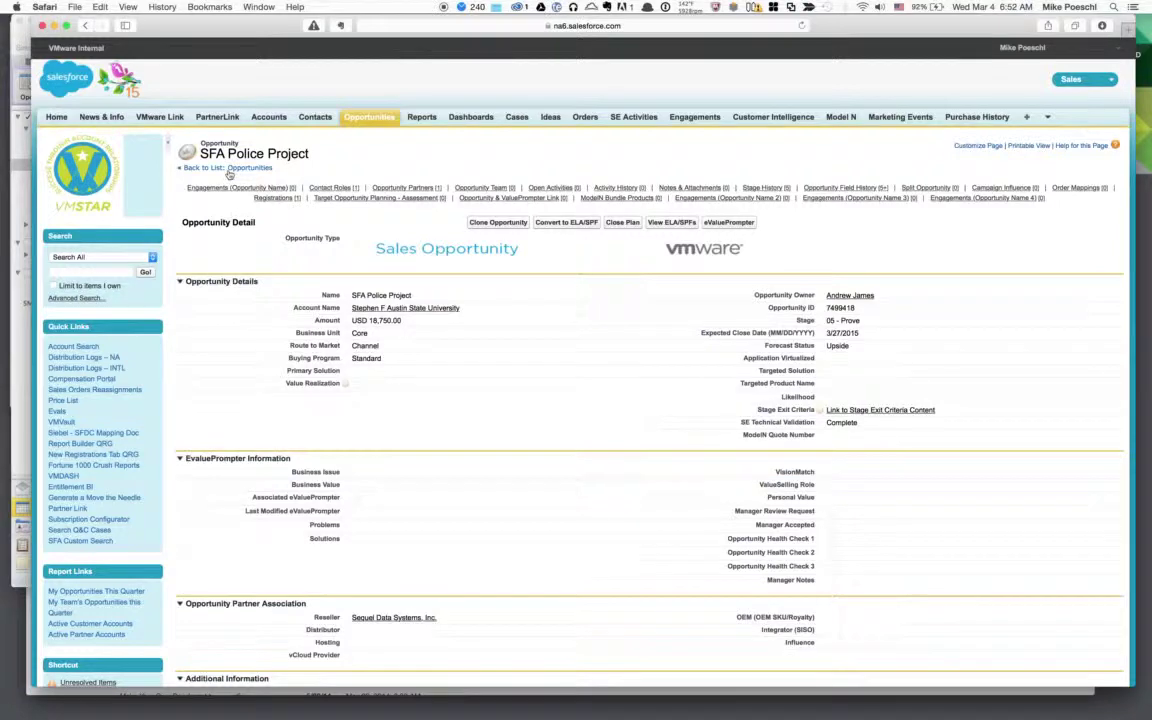
# Open the DK: vSAN opportunity from the upside report, set its SE Technical Validation to Complete and save it
pyautogui.click(85, 26)
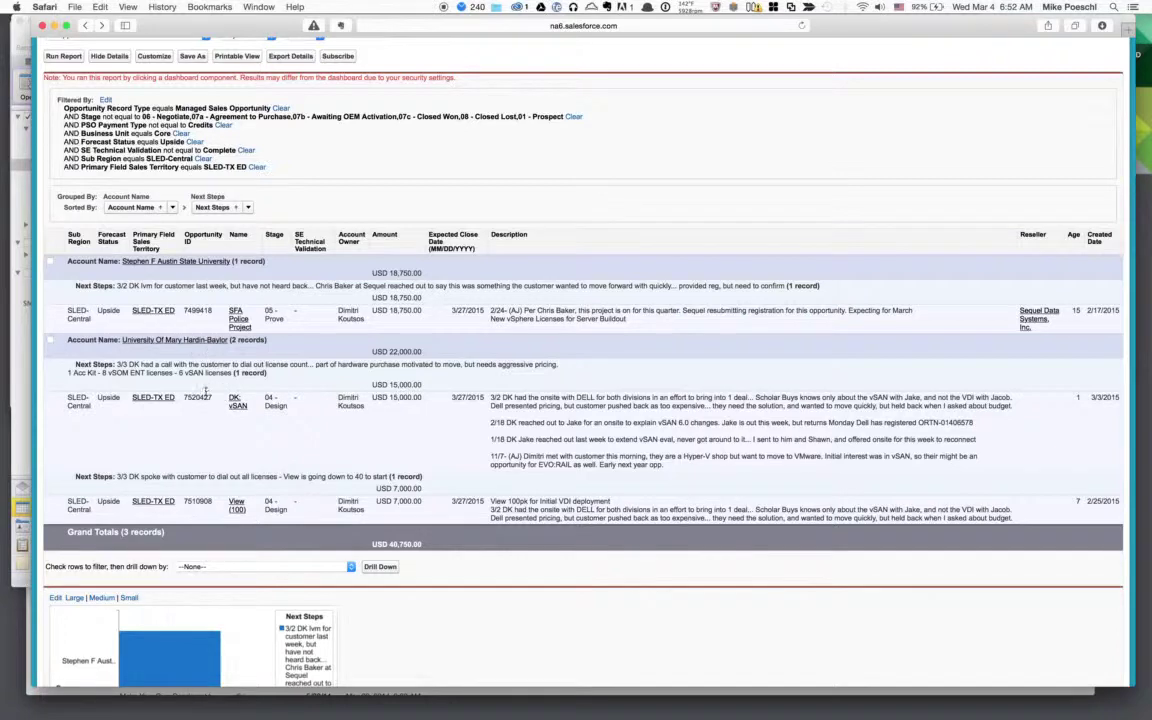
pyautogui.click(237, 404)
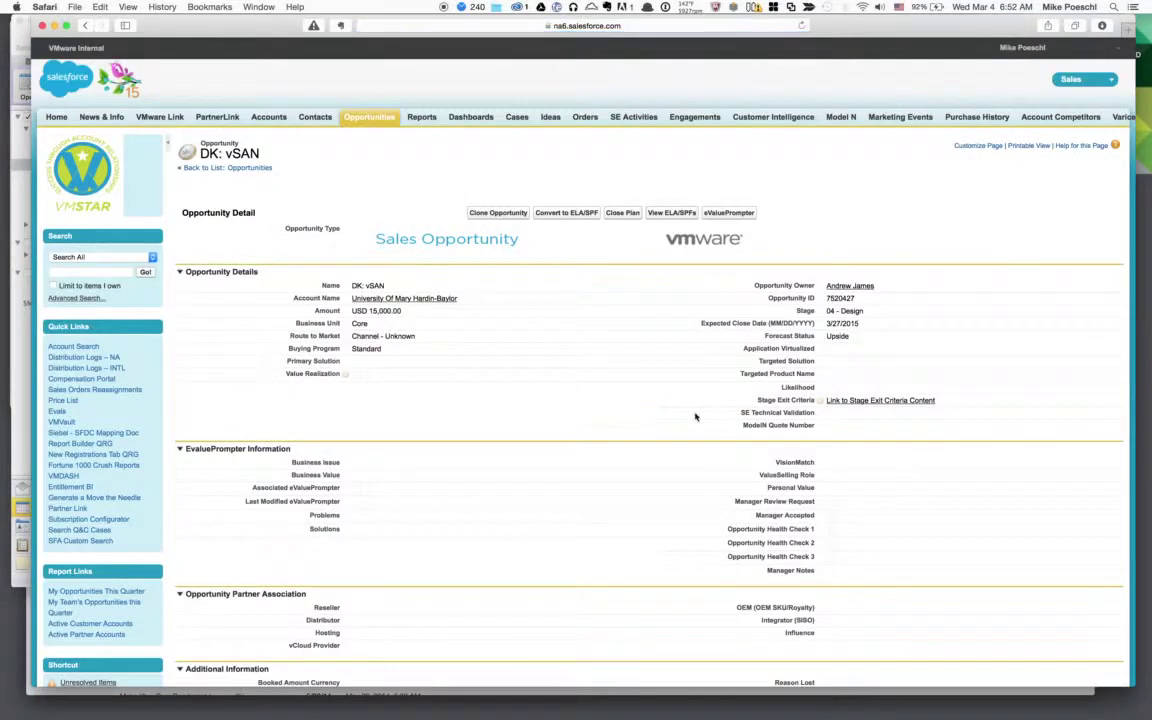
pyautogui.doubleClick(850, 423)
pyautogui.click(853, 426)
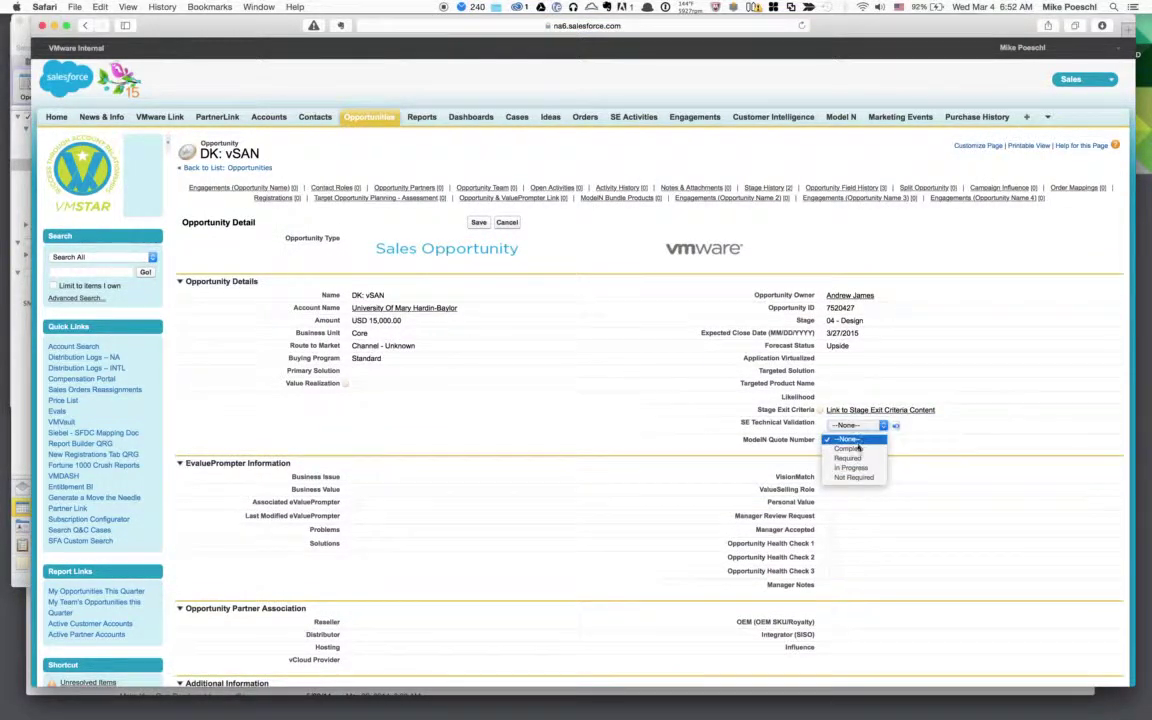
pyautogui.click(845, 441)
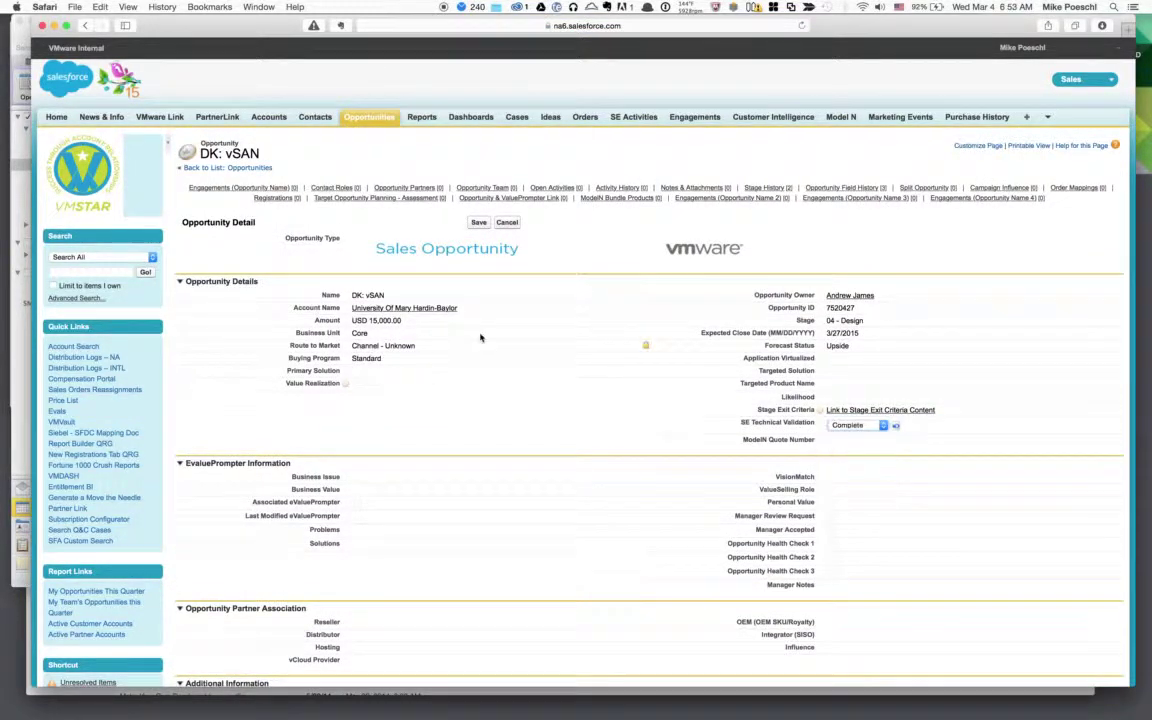
pyautogui.click(478, 222)
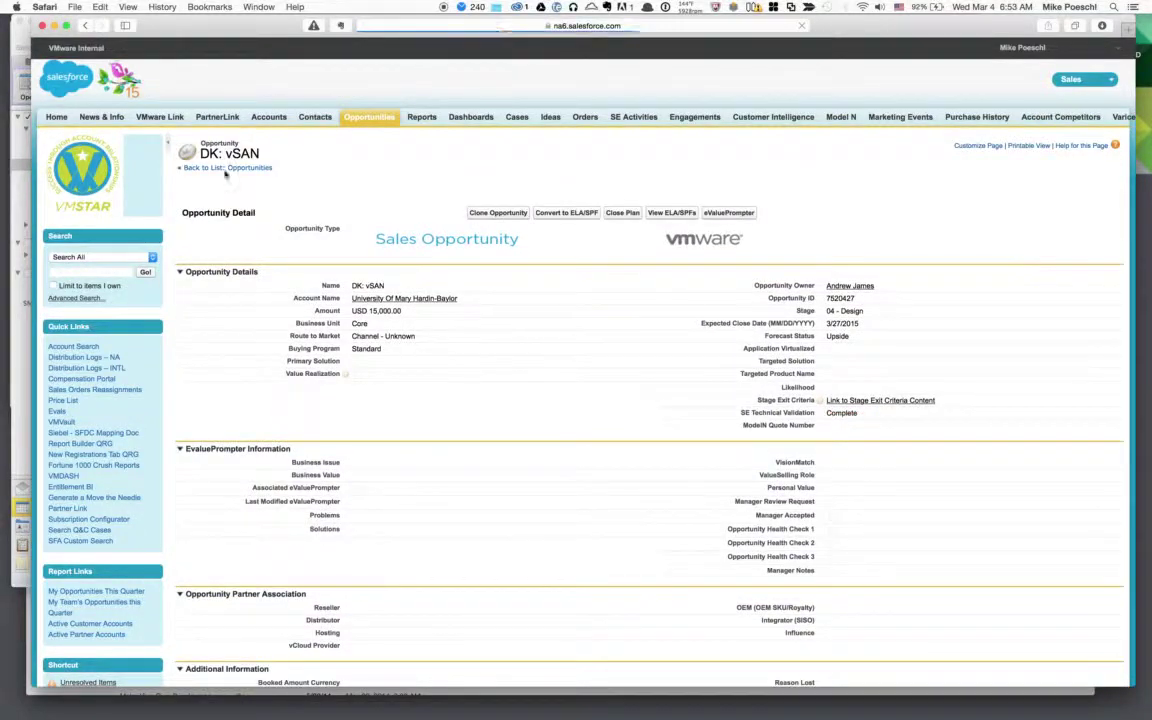
# Open the View (100) opportunity from the upside report, set its SE Technical Validation to Complete and save it
pyautogui.click(86, 26)
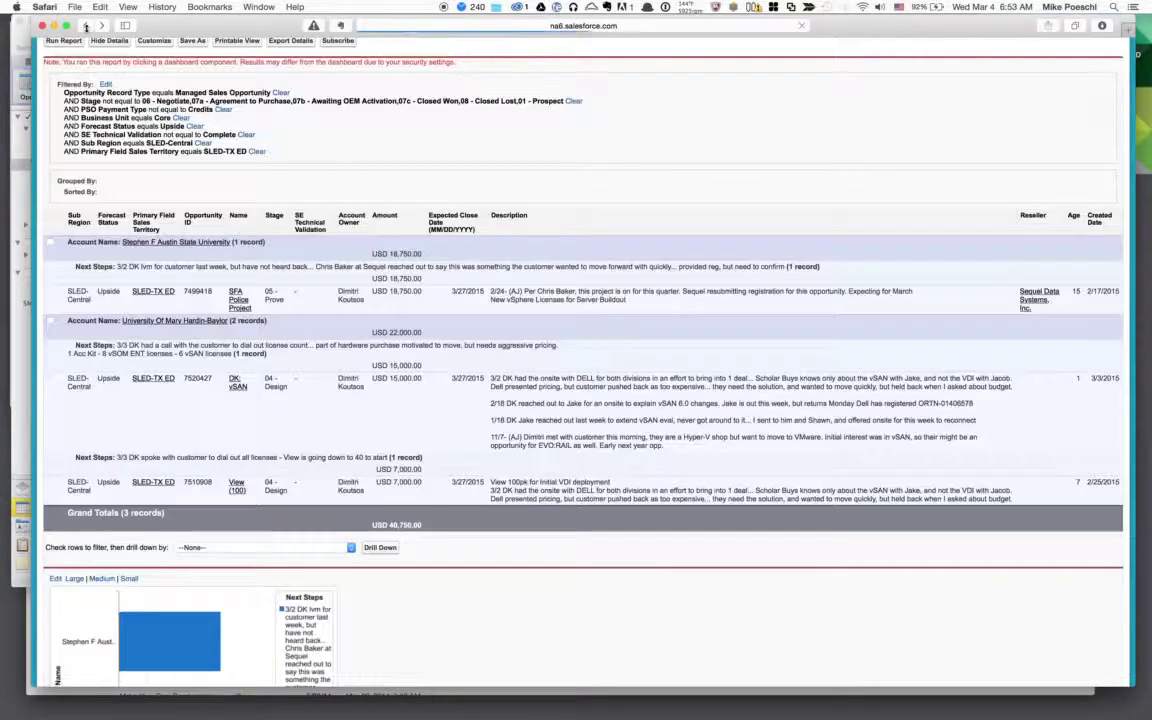
pyautogui.click(241, 514)
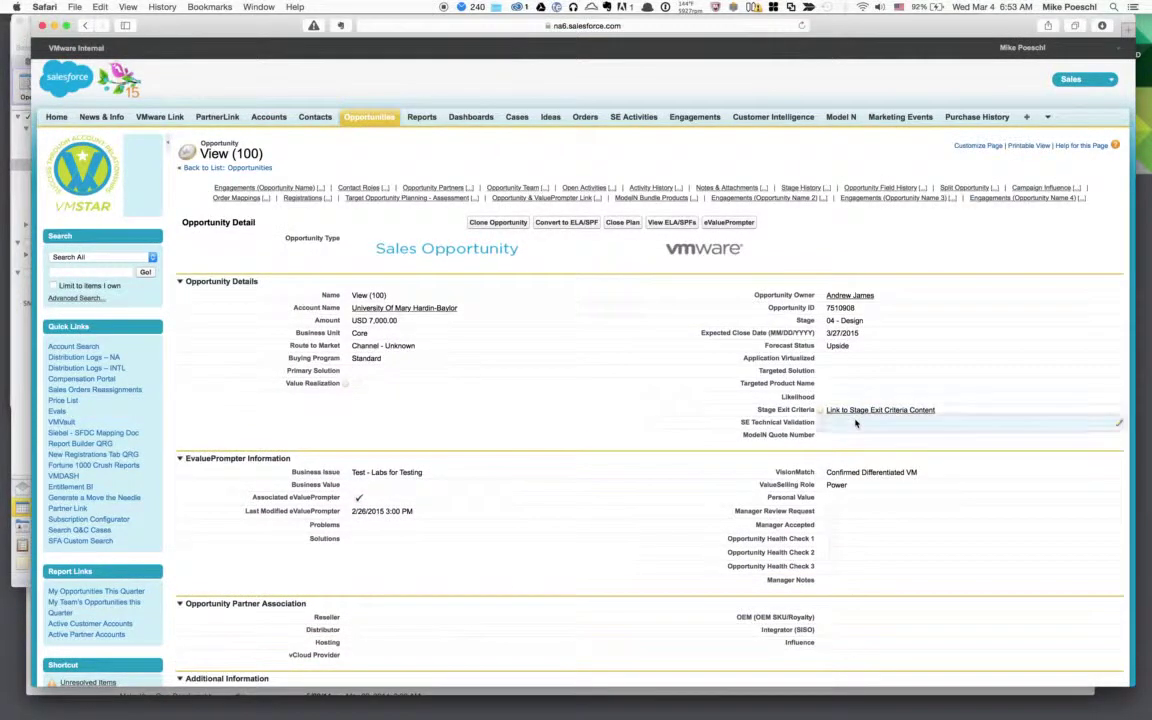
pyautogui.doubleClick(855, 422)
pyautogui.click(851, 426)
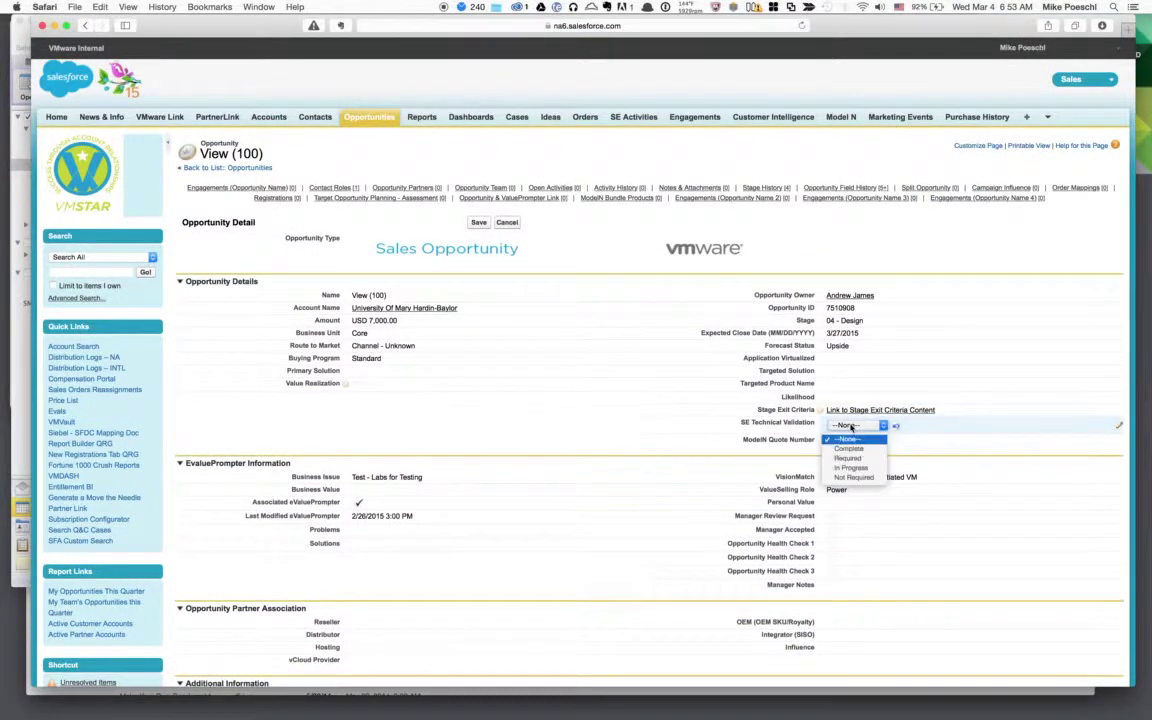
pyautogui.click(853, 451)
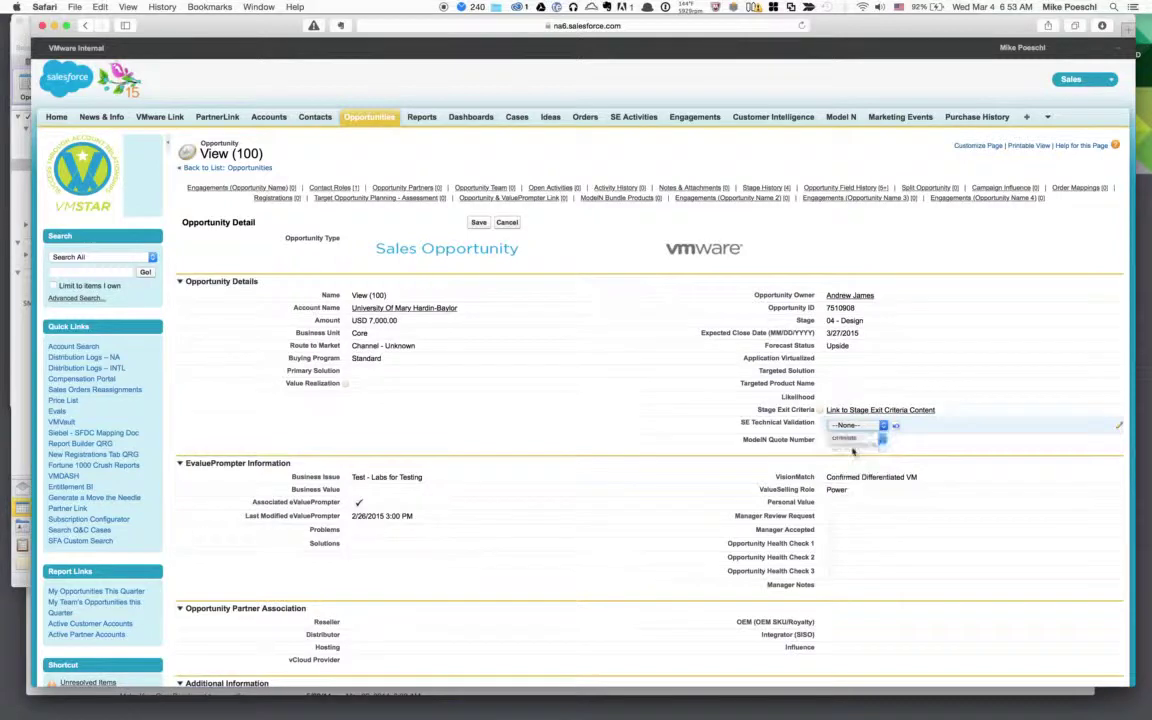
pyautogui.click(479, 223)
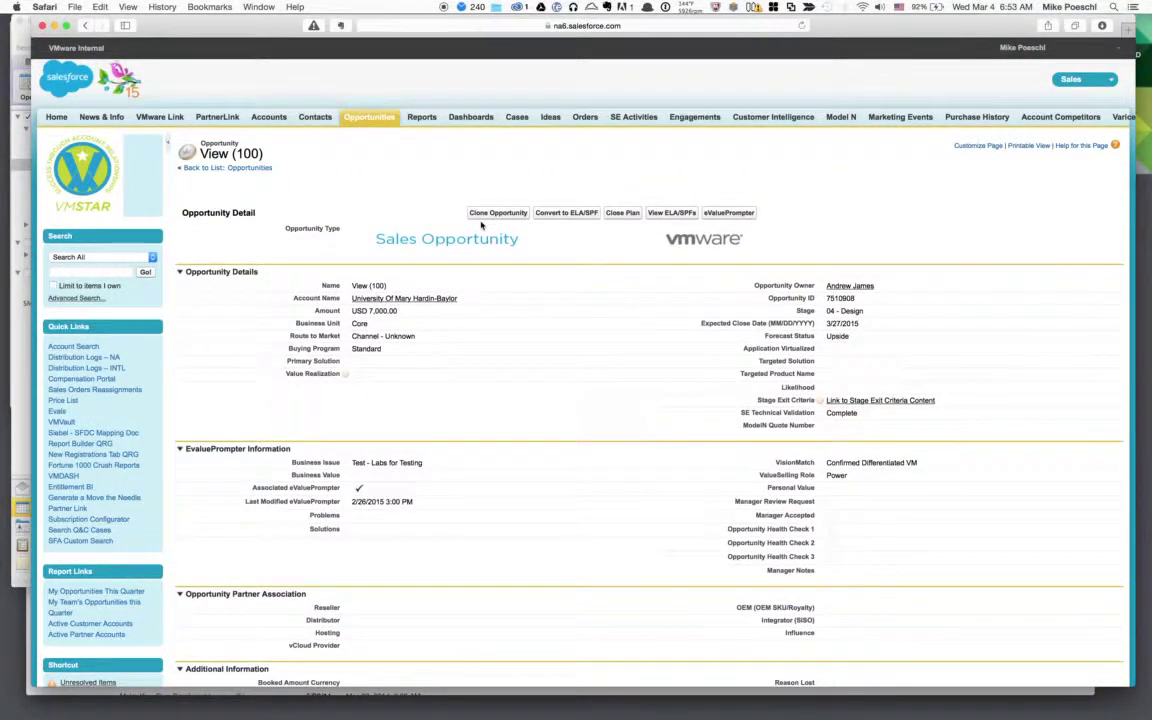
# Rerun the SLED SE SS2-SS5 Upside Less Tech Val report, and refresh and review the sales team dashboard
pyautogui.click(85, 25)
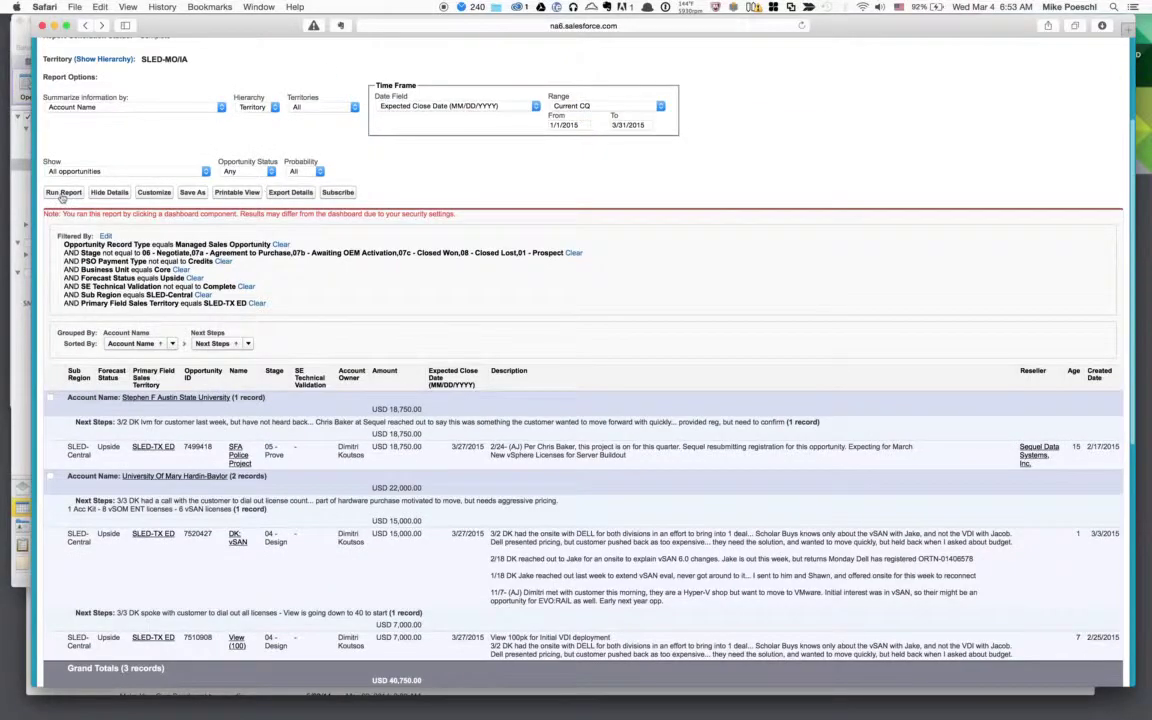
pyautogui.click(62, 193)
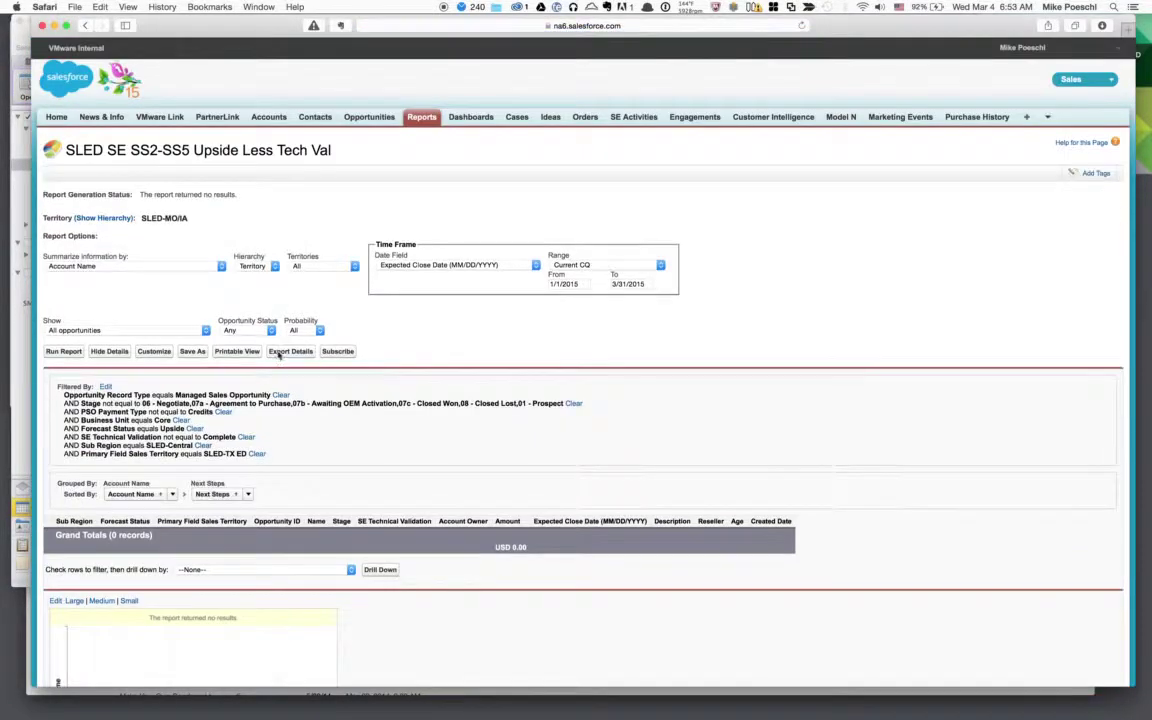
pyautogui.click(467, 119)
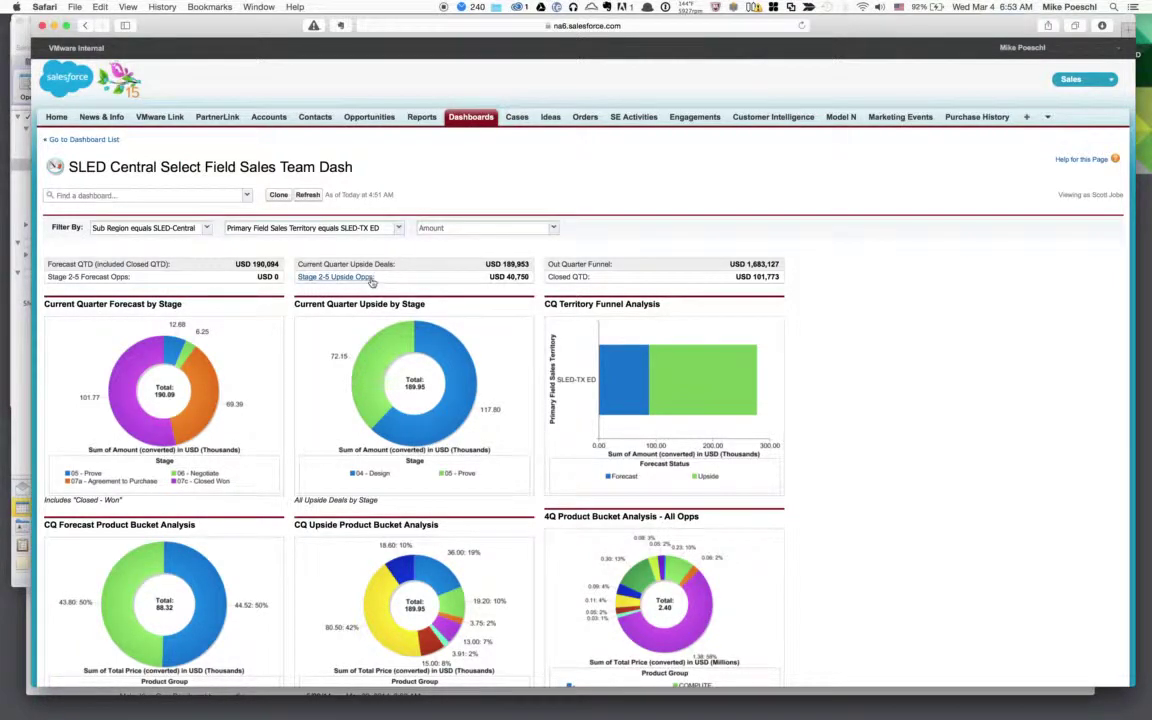
pyautogui.click(310, 196)
pyautogui.scroll(-15, 332, 287)
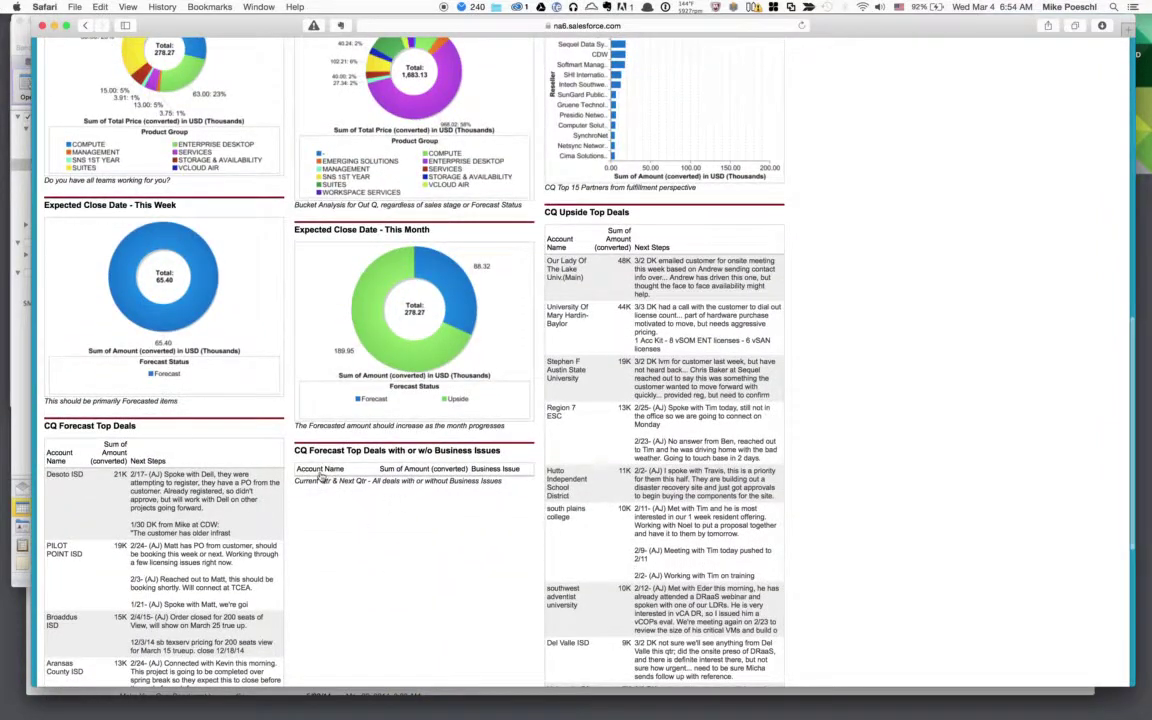
pyautogui.scroll(15, 428, 413)
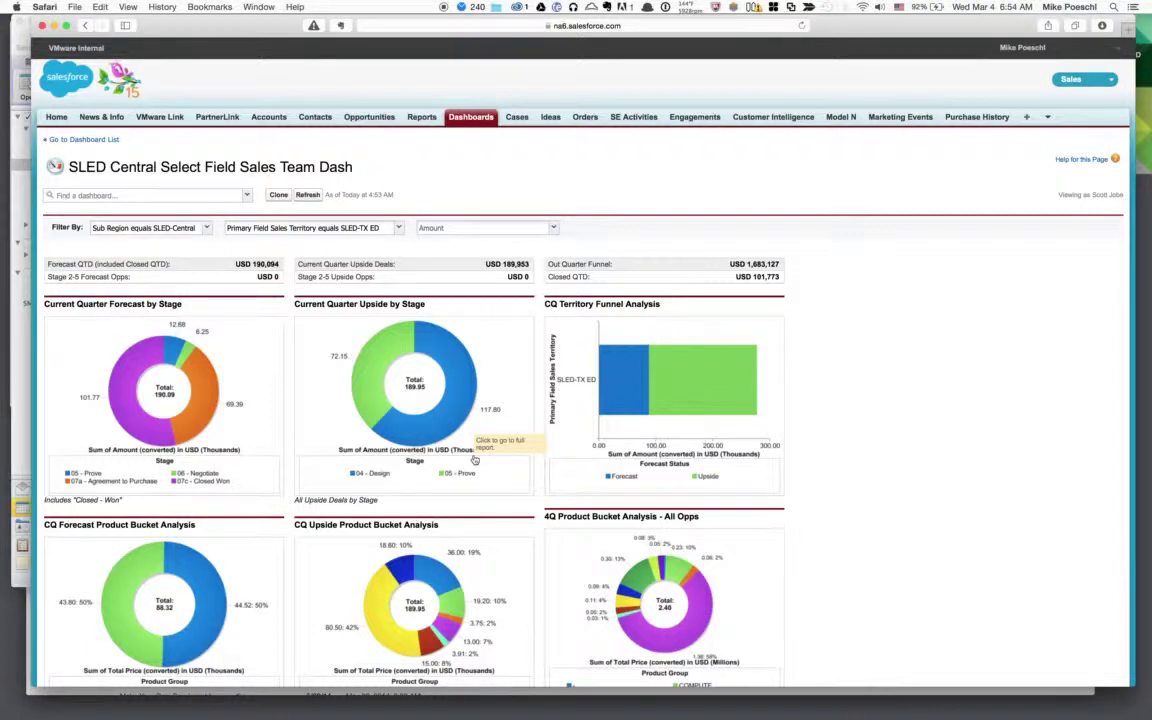
# Switch to Evernote, open the RRISD Meeting note and select all its text, and return to Salesforce in Safari
pyautogui.press('super+Tab')
pyautogui.press('super+Tab')
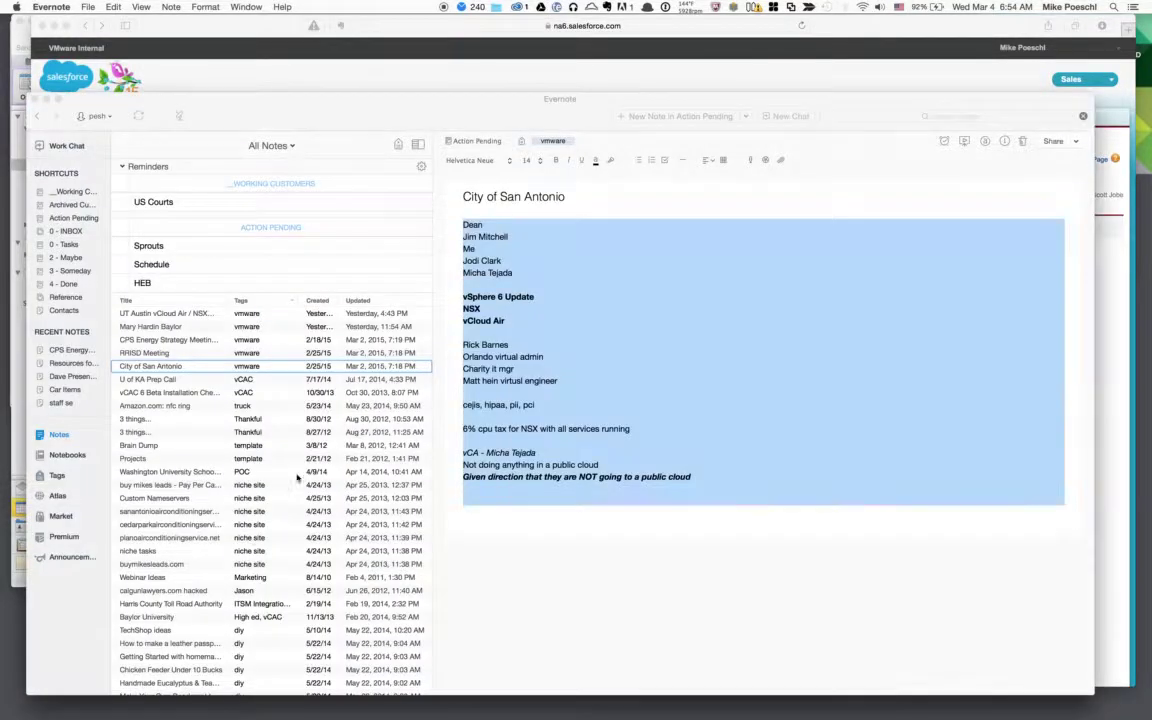
pyautogui.press('Up')
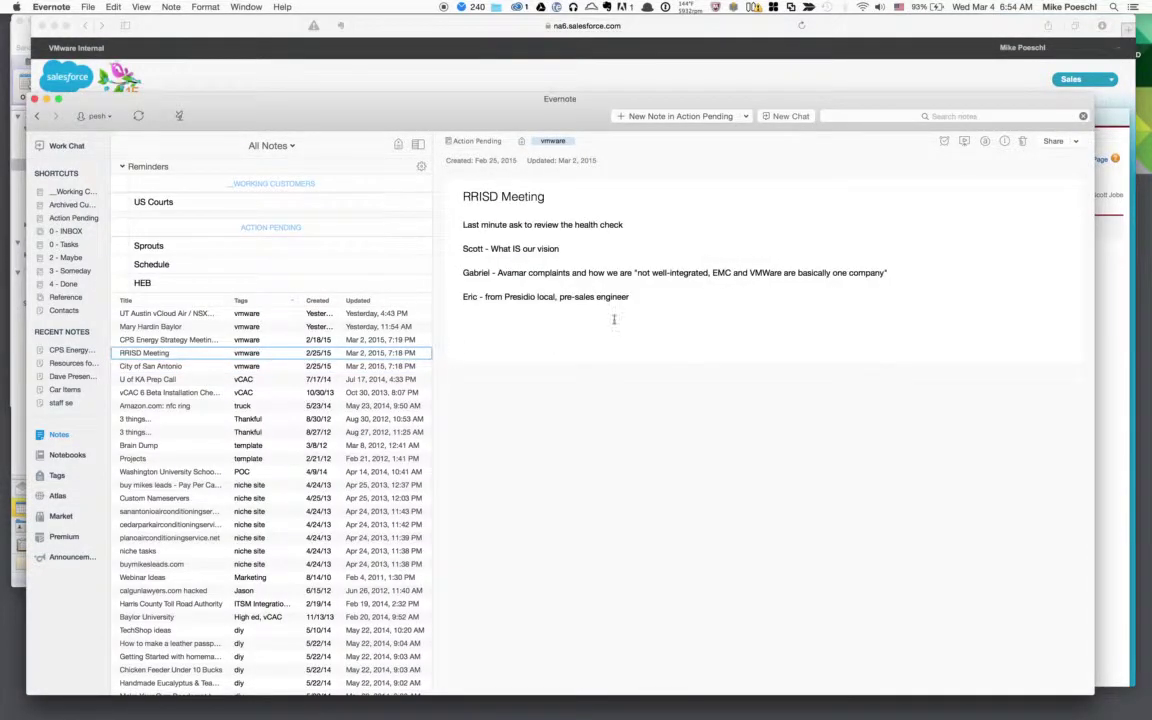
pyautogui.click(614, 319)
pyautogui.press('super+a')
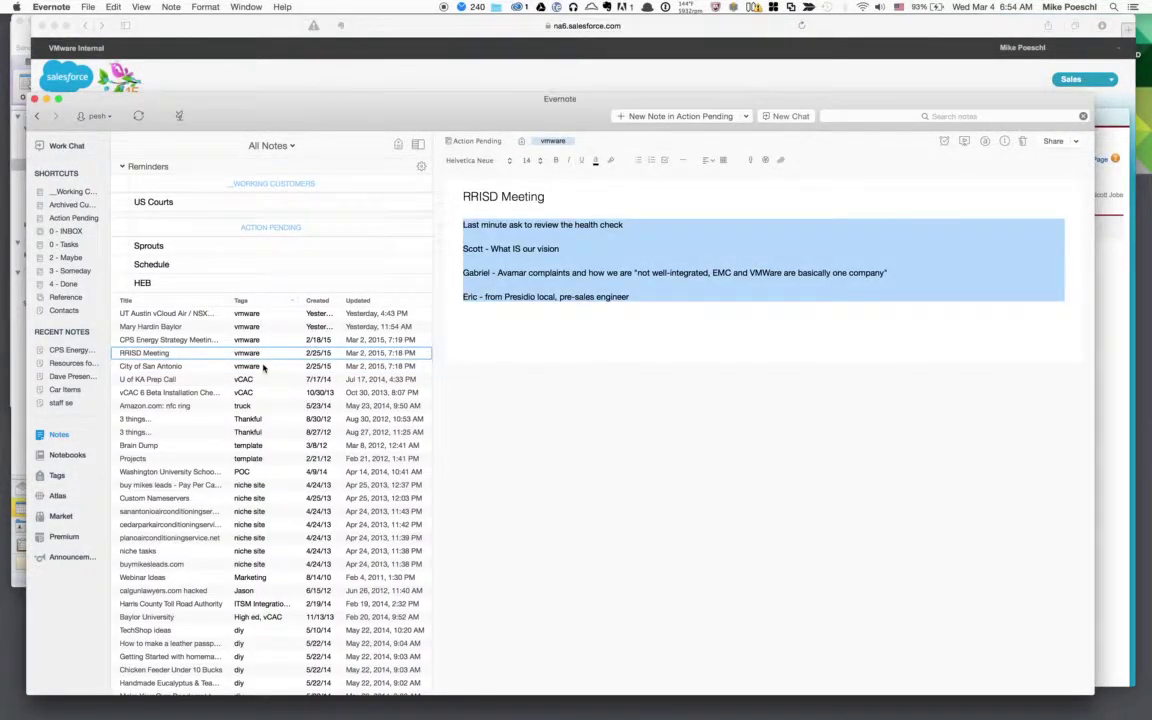
pyautogui.press('super+Tab')
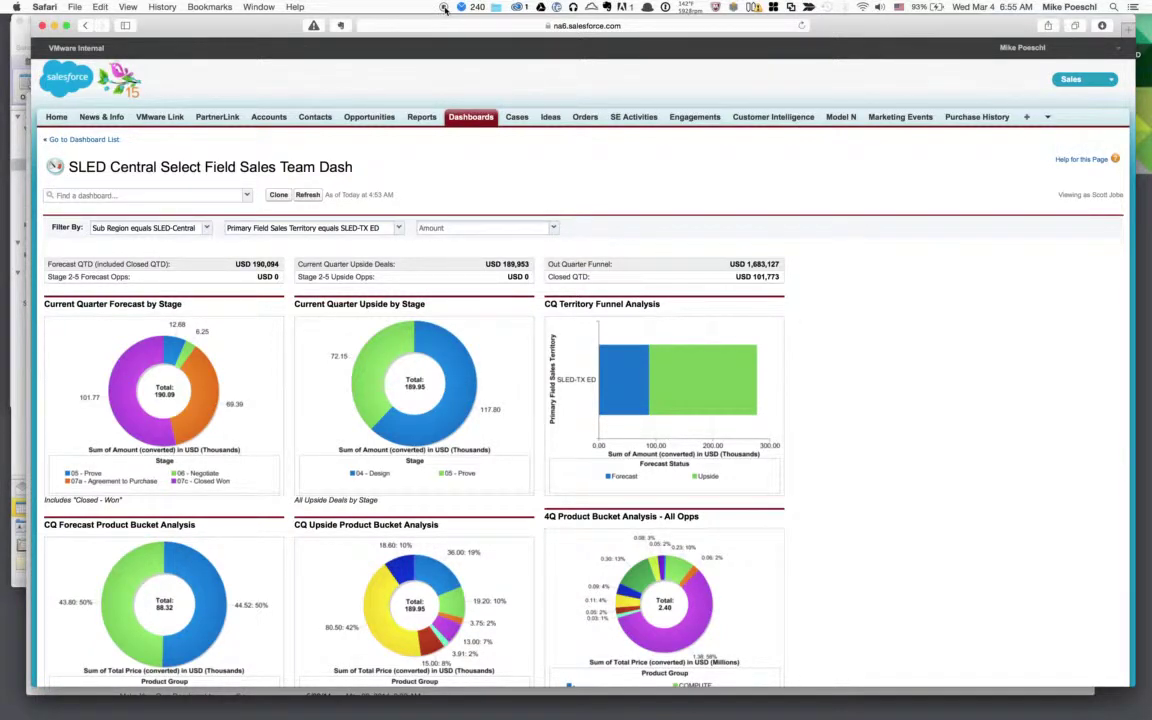
pyautogui.click(444, 7)
pyautogui.press('super+Tab')
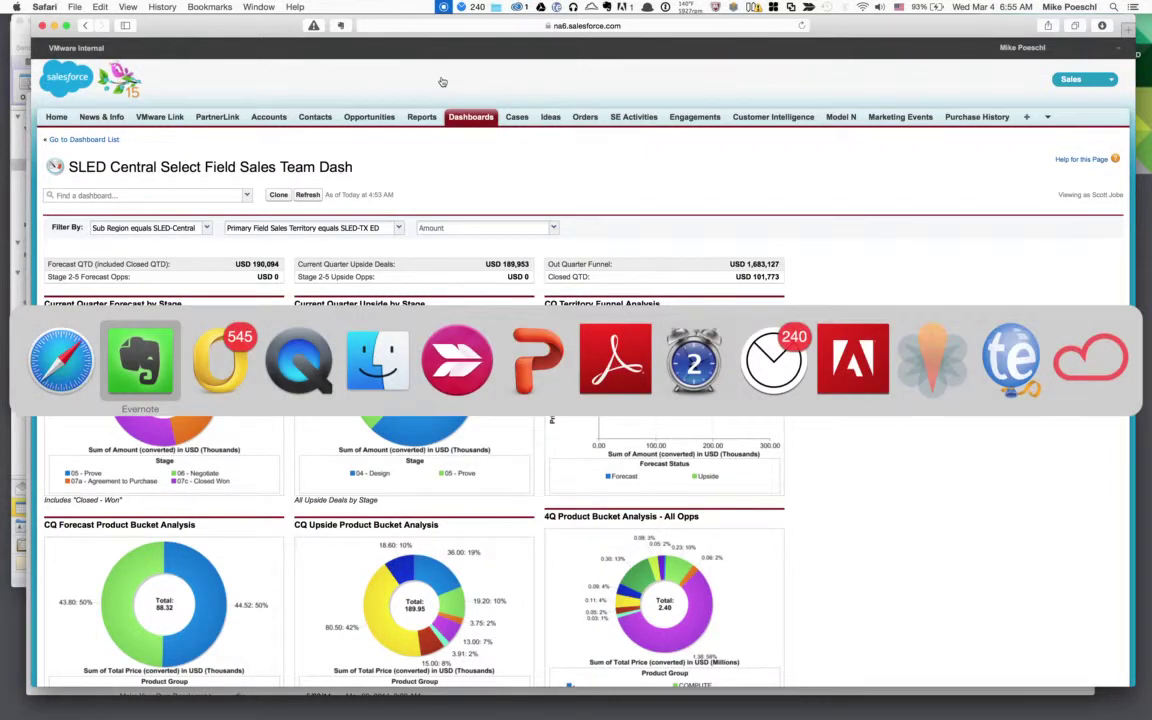
pyautogui.press('super+Tab')
pyautogui.press('super+Tab')
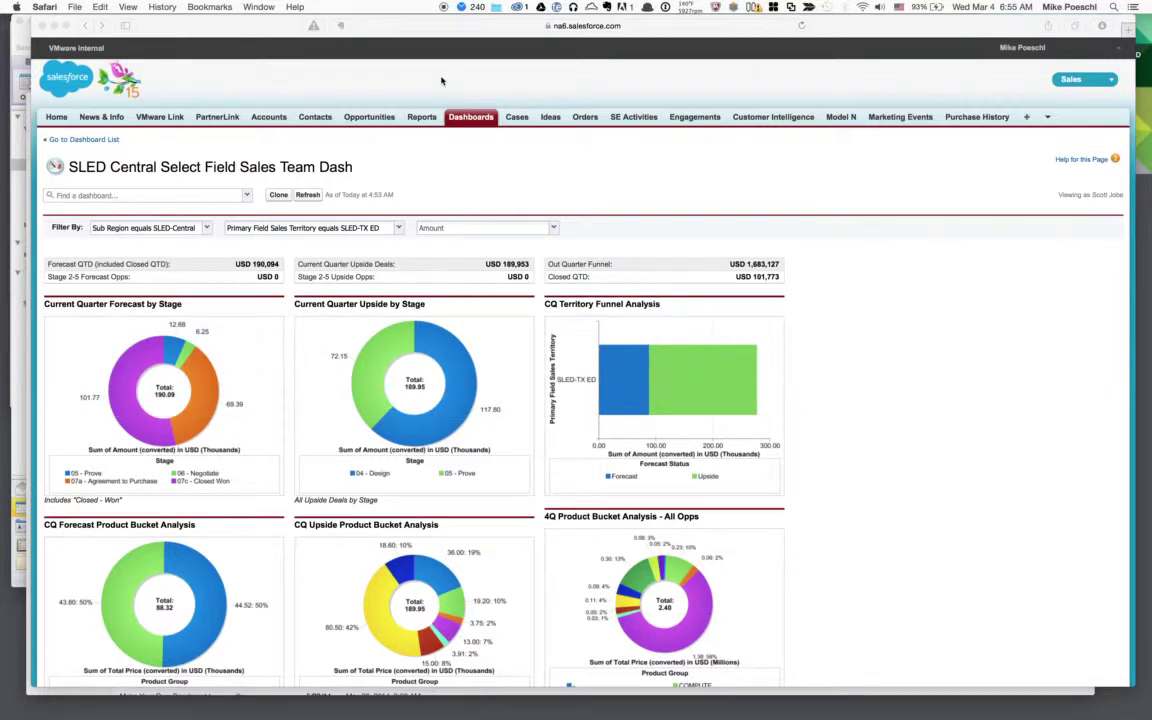